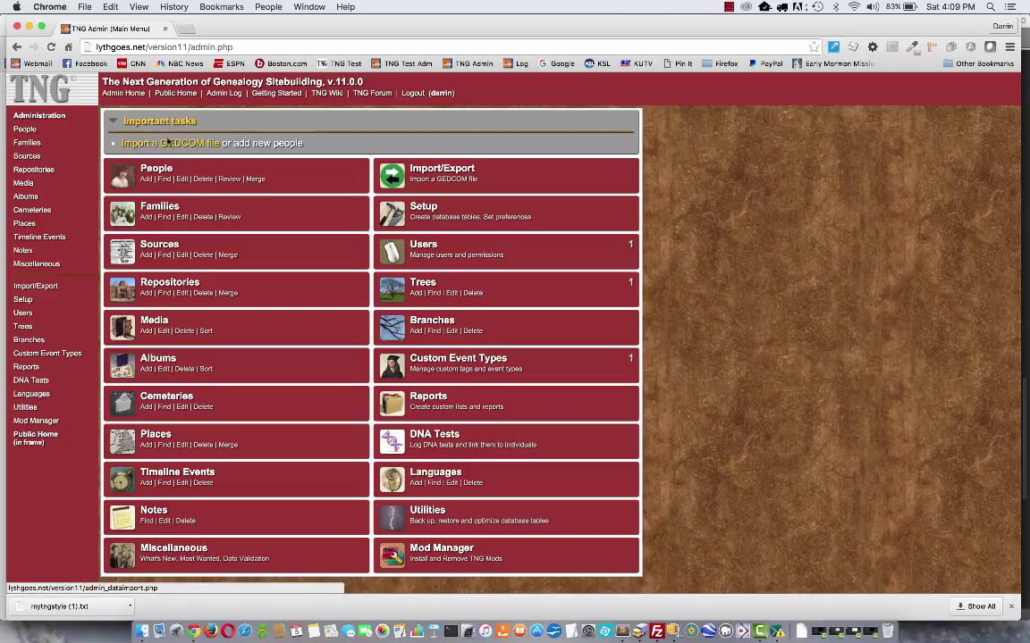
# Step: Start a GEDCOM import and choose Bleakley3.ged from the website's GEDCOM folder as the source
pyautogui.click(427, 178)
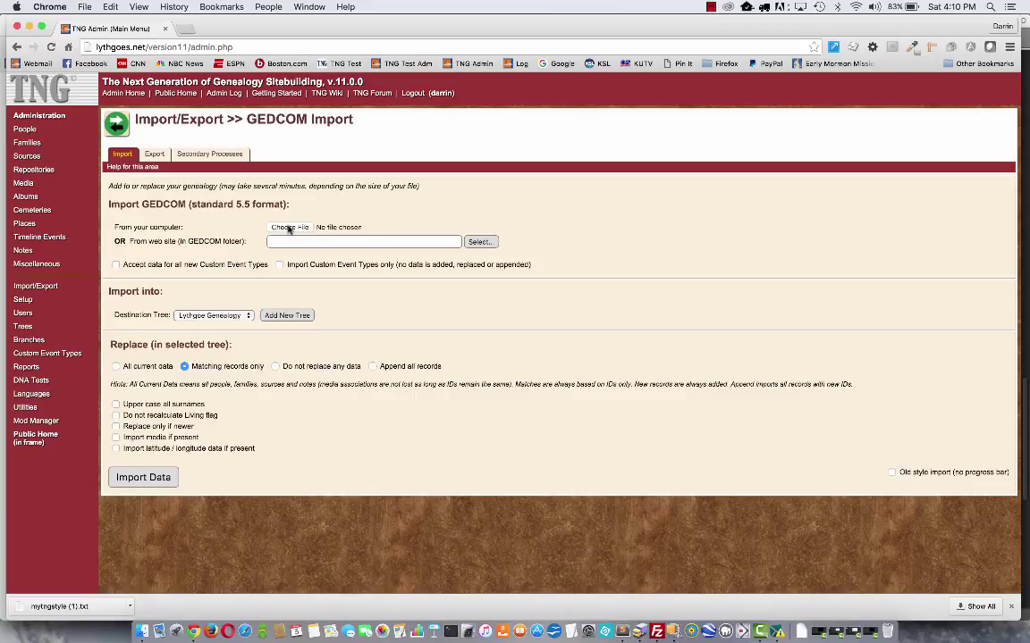
pyautogui.click(481, 244)
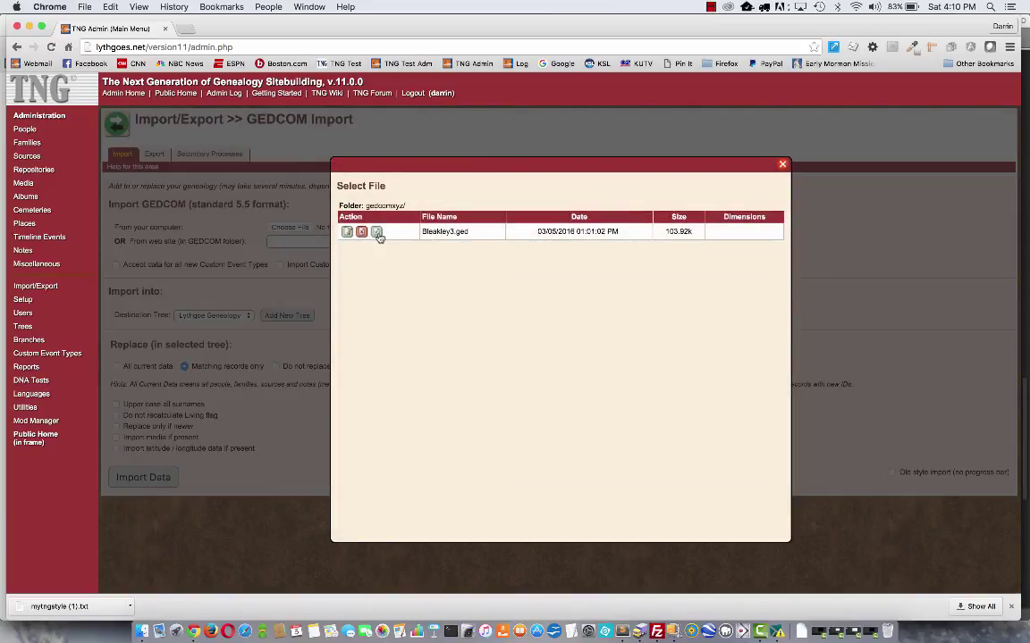
pyautogui.click(347, 232)
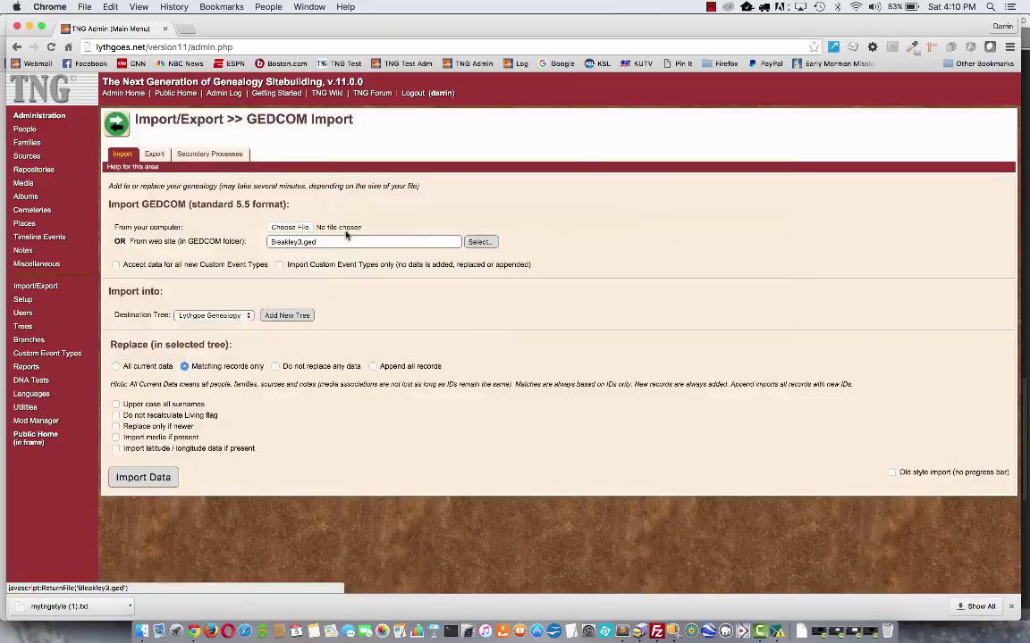
# Step: Set the import to accept data for all new Custom Event Types, leaving the event-types-only option off
pyautogui.click(116, 266)
pyautogui.click(280, 266)
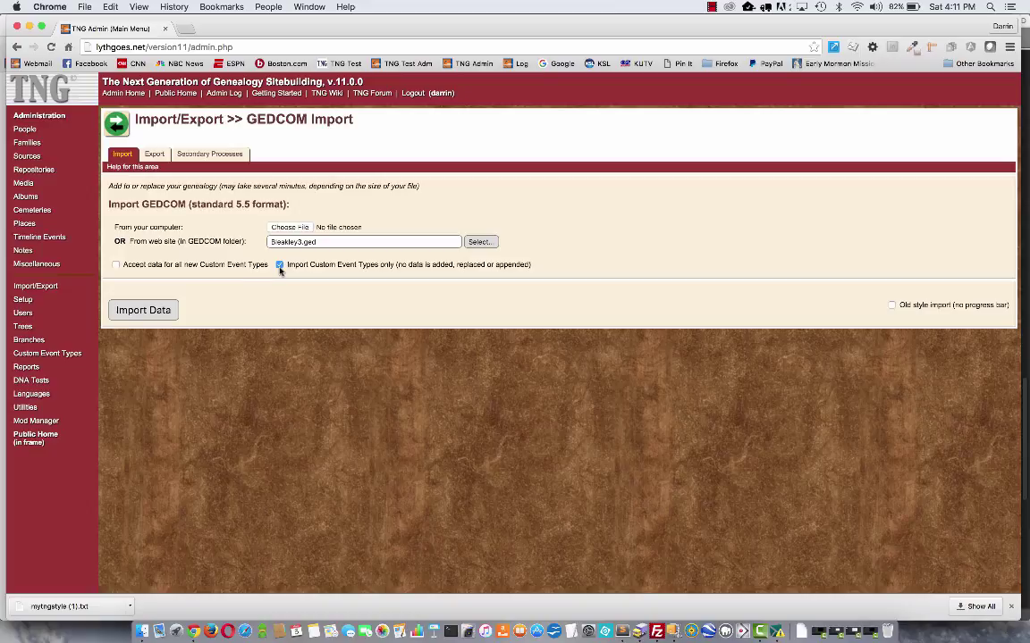
pyautogui.click(116, 265)
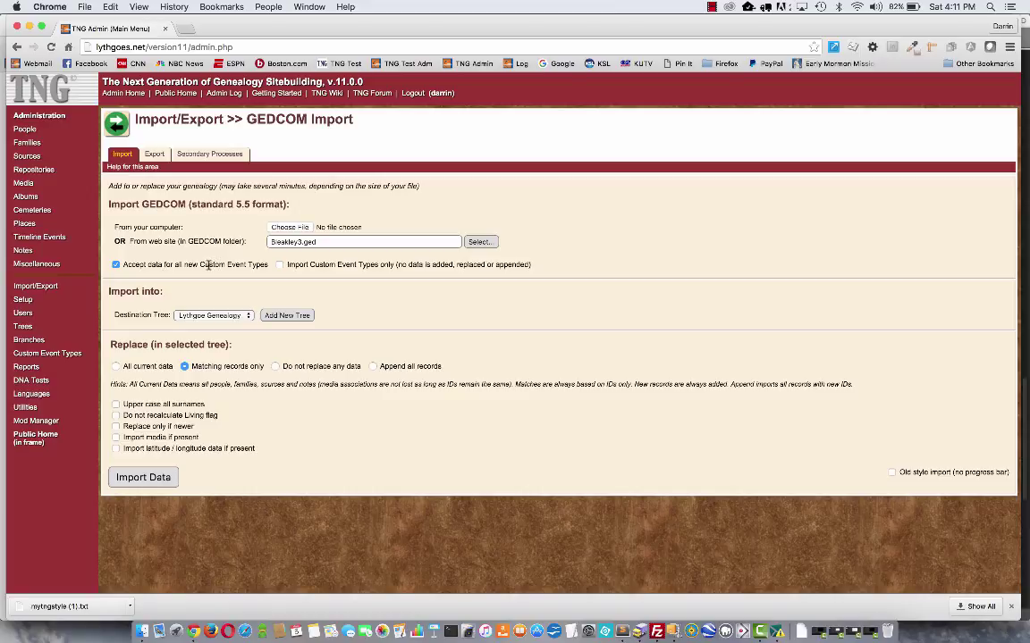
# Step: Check the available destination trees and view the form for adding a new tree, closing it without saving
pyautogui.click(239, 317)
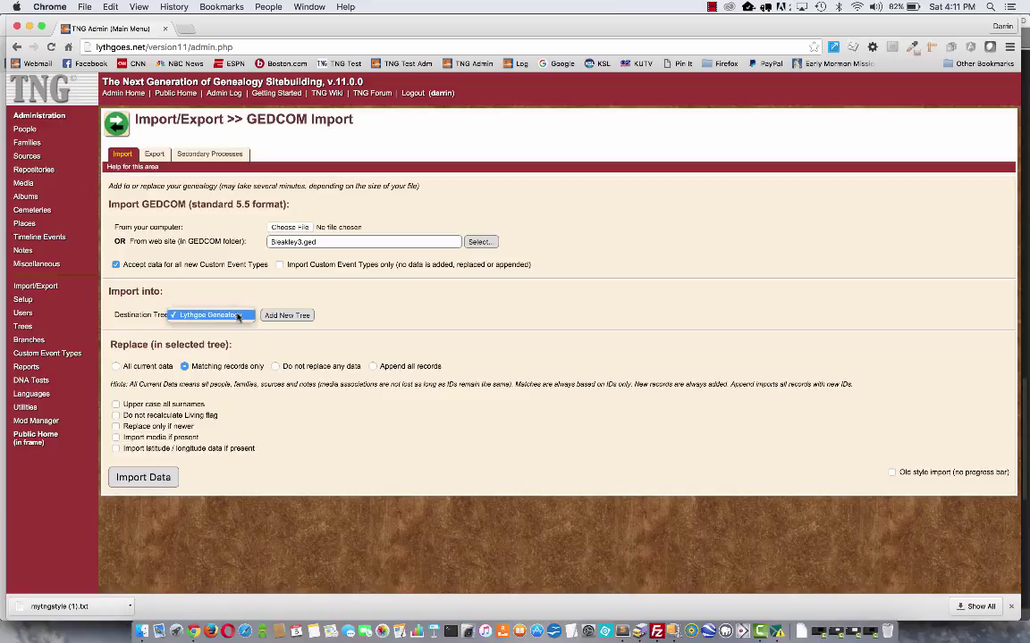
pyautogui.click(238, 317)
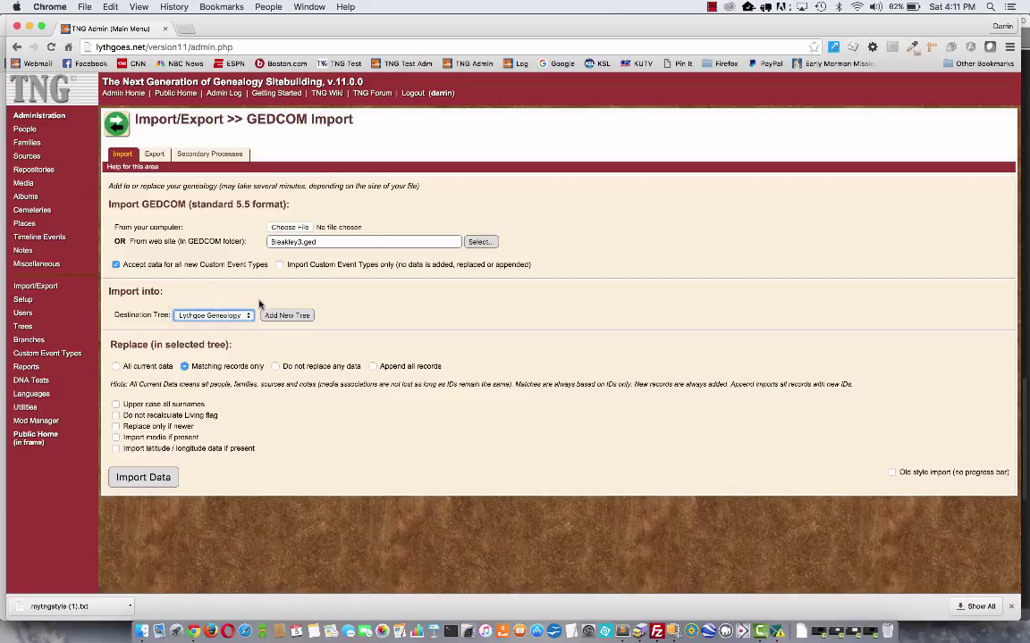
pyautogui.click(287, 316)
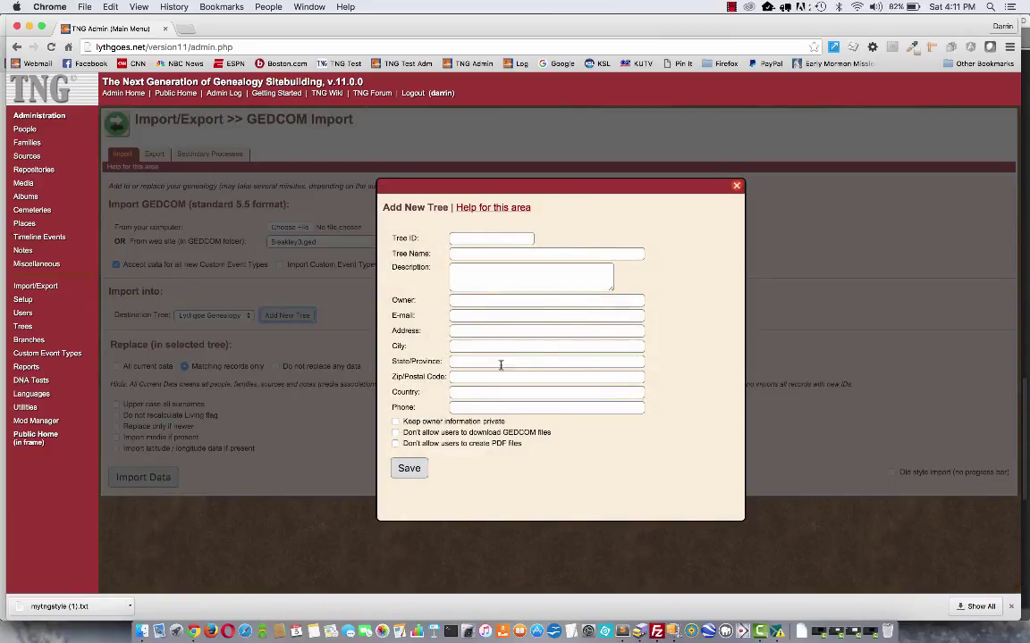
pyautogui.click(736, 188)
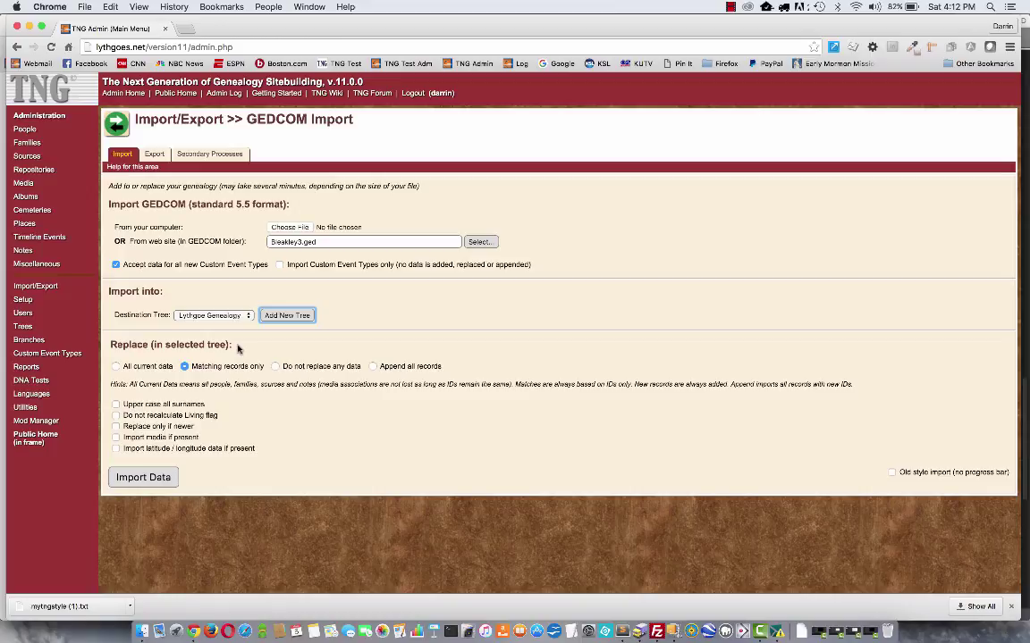
# Step: Go through the replacement options for the selected tree and choose to replace all current data
pyautogui.click(115, 366)
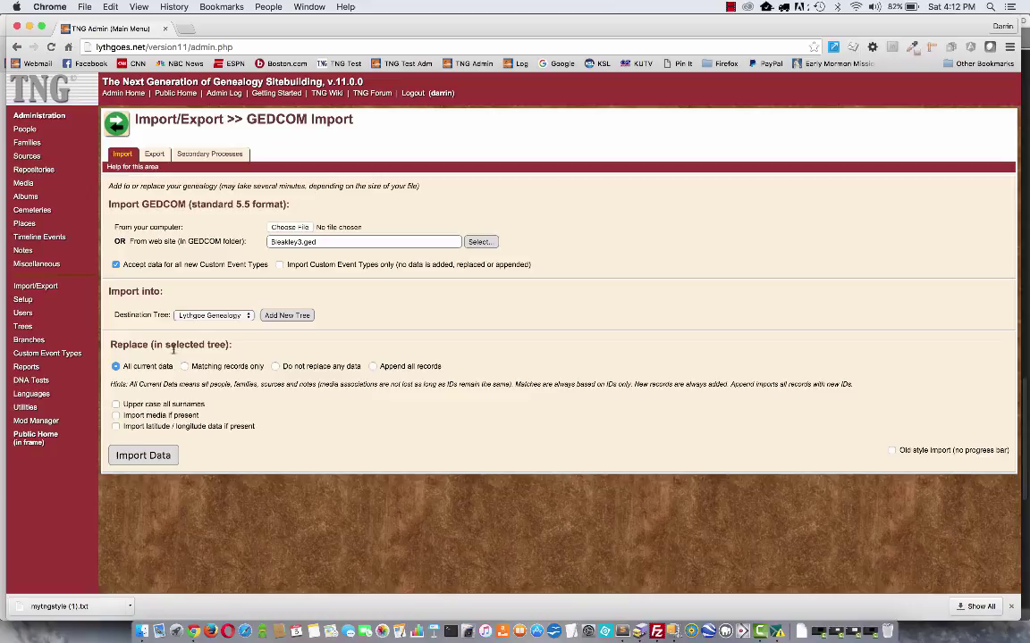
pyautogui.click(185, 367)
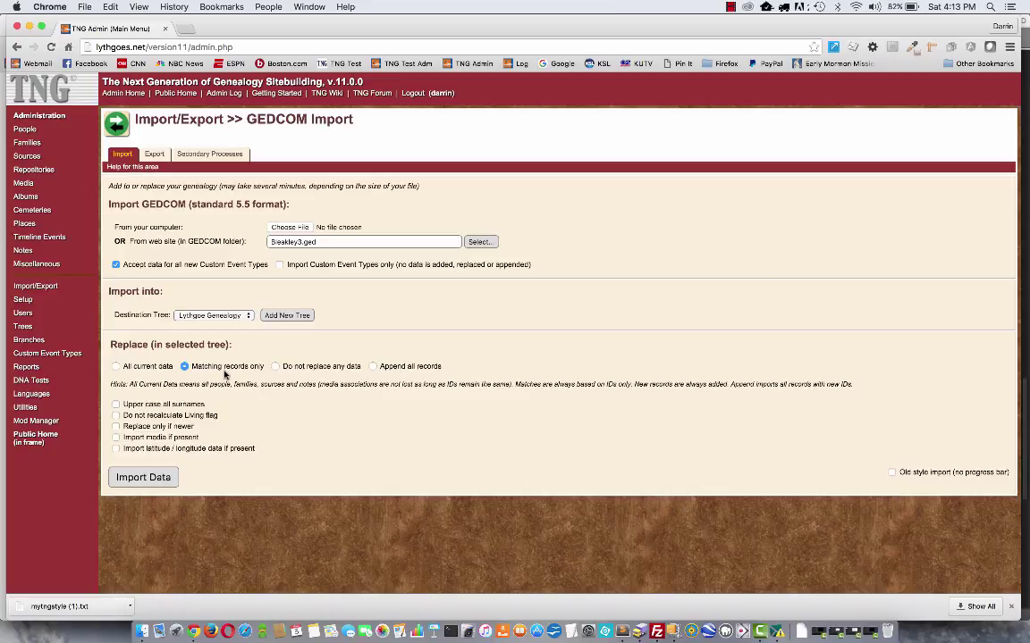
pyautogui.click(275, 366)
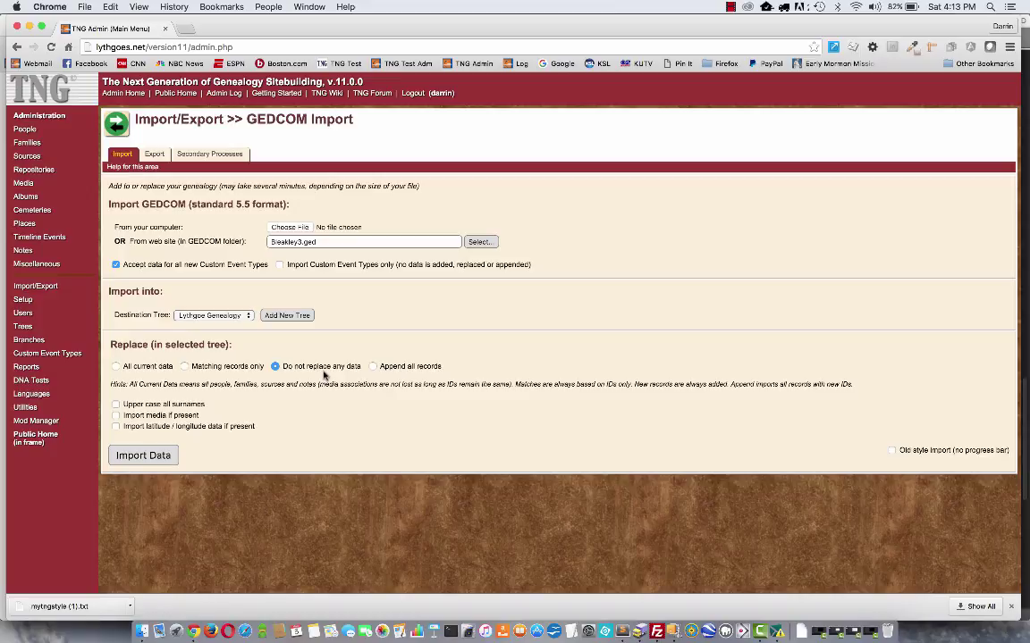
pyautogui.click(376, 367)
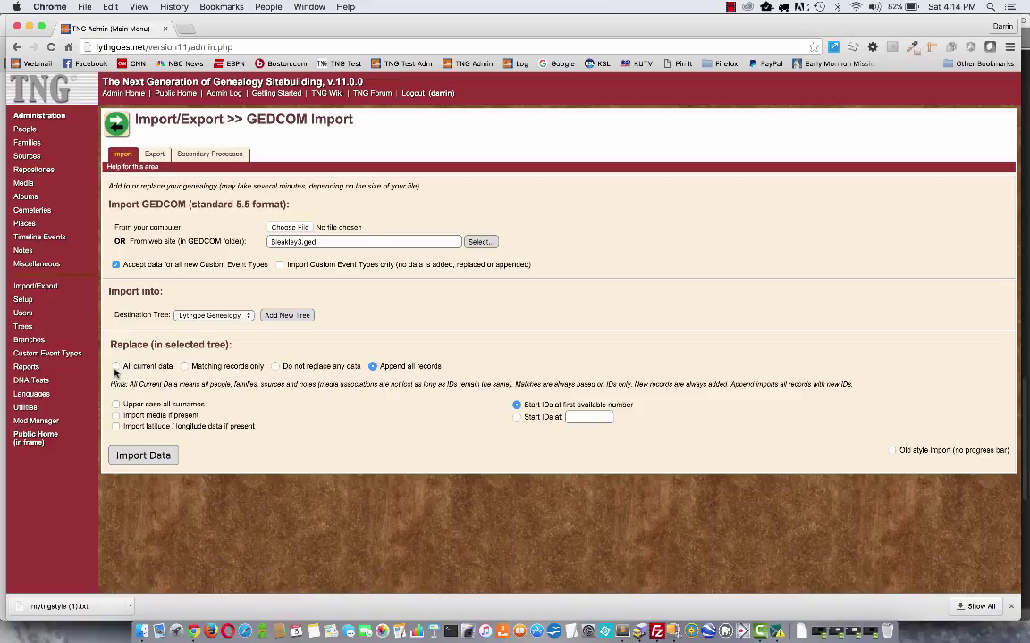
pyautogui.click(116, 366)
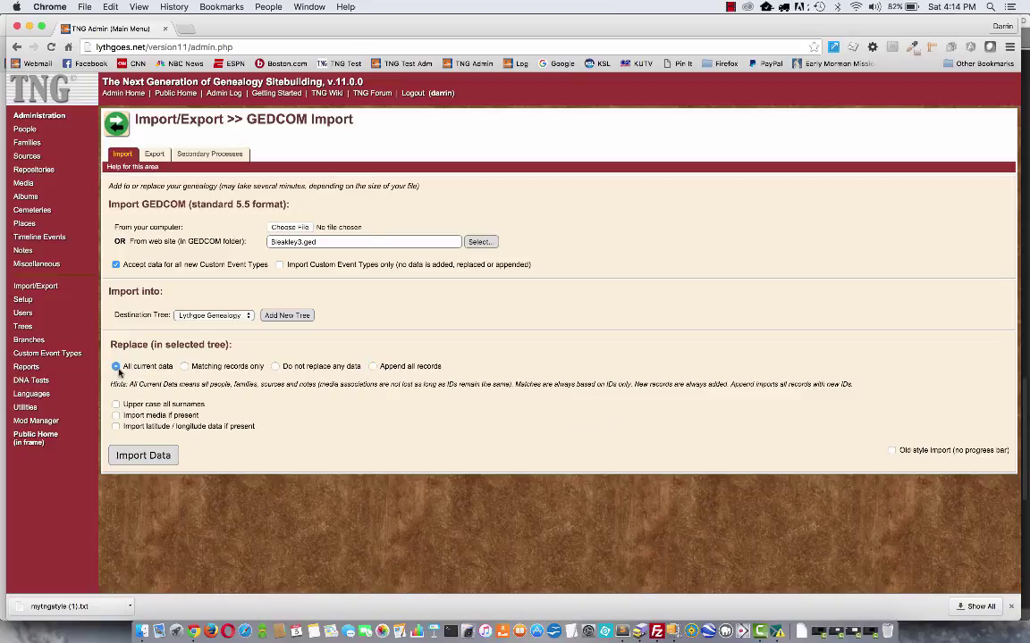
# Step: Run the GEDCOM import with media and latitude/longitude data included, and open its additional post-import options
pyautogui.click(116, 427)
pyautogui.click(122, 415)
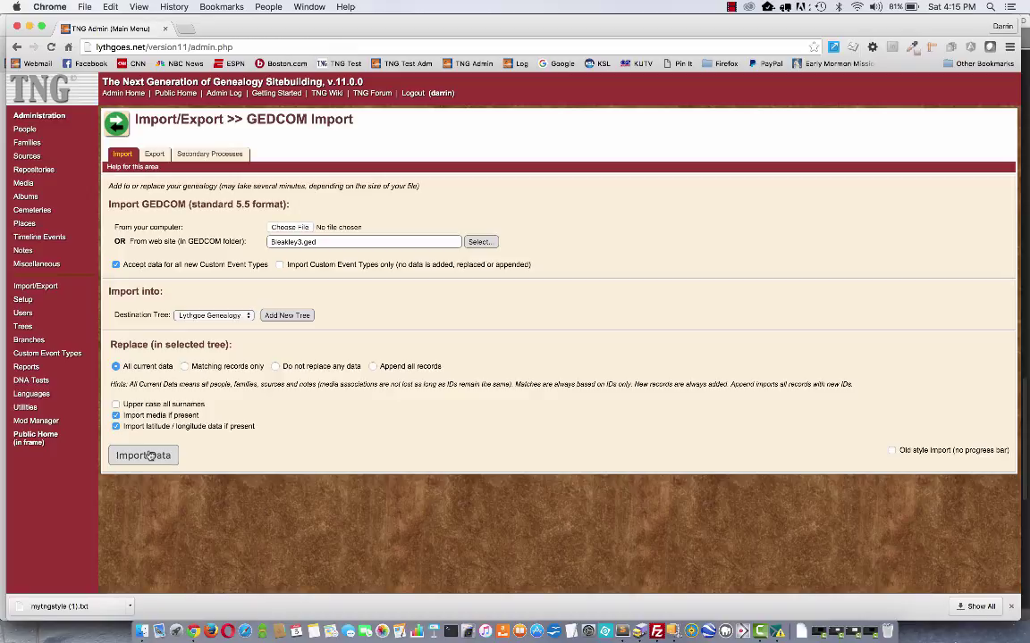
pyautogui.click(149, 455)
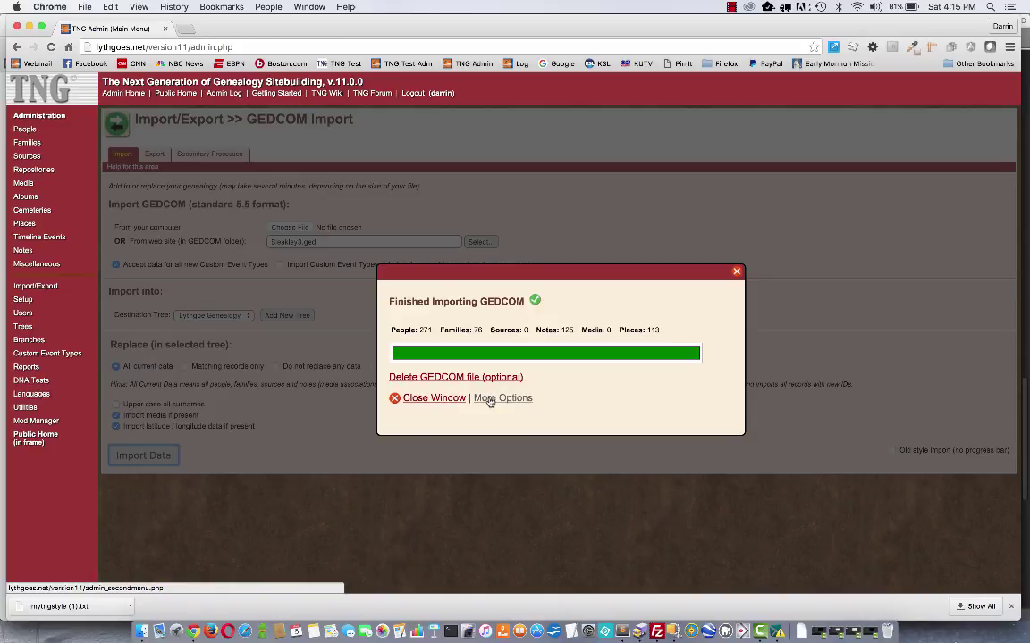
pyautogui.click(490, 402)
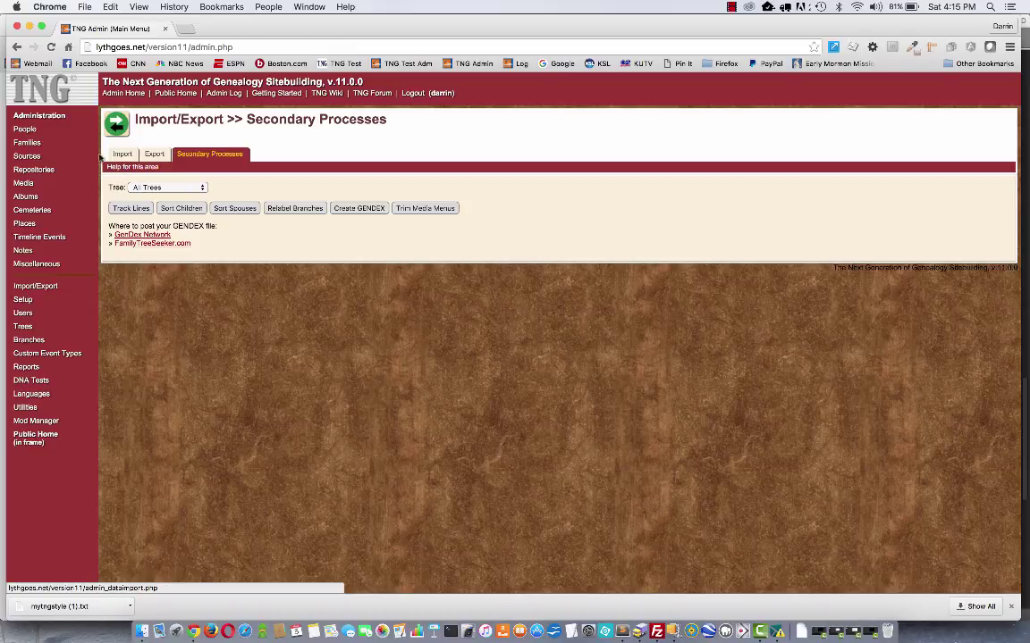
# Step: Reset the people search filter and look through the imported people and families lists
pyautogui.click(31, 131)
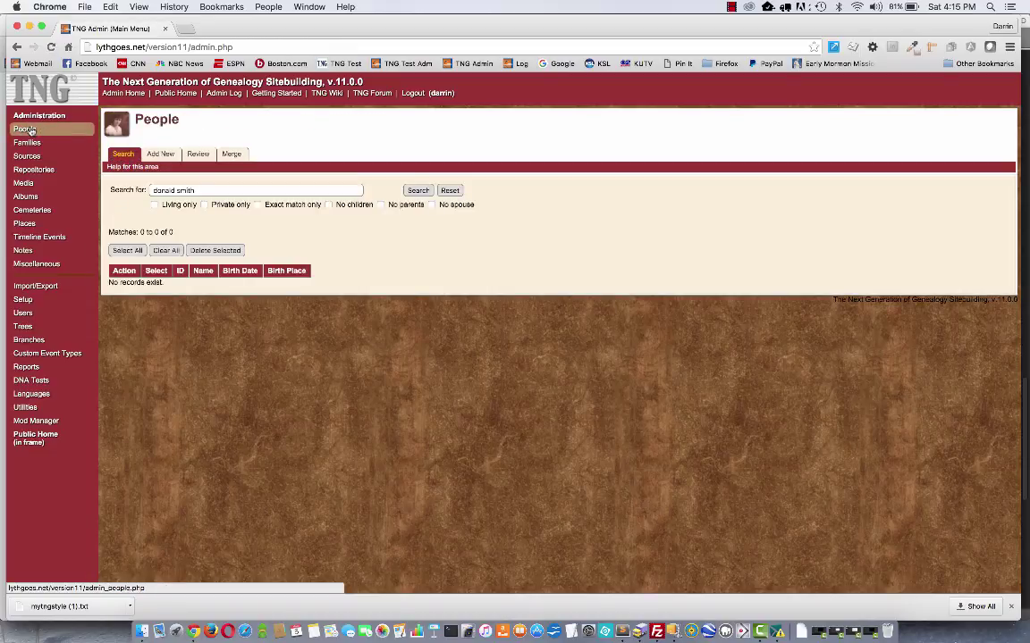
pyautogui.click(450, 191)
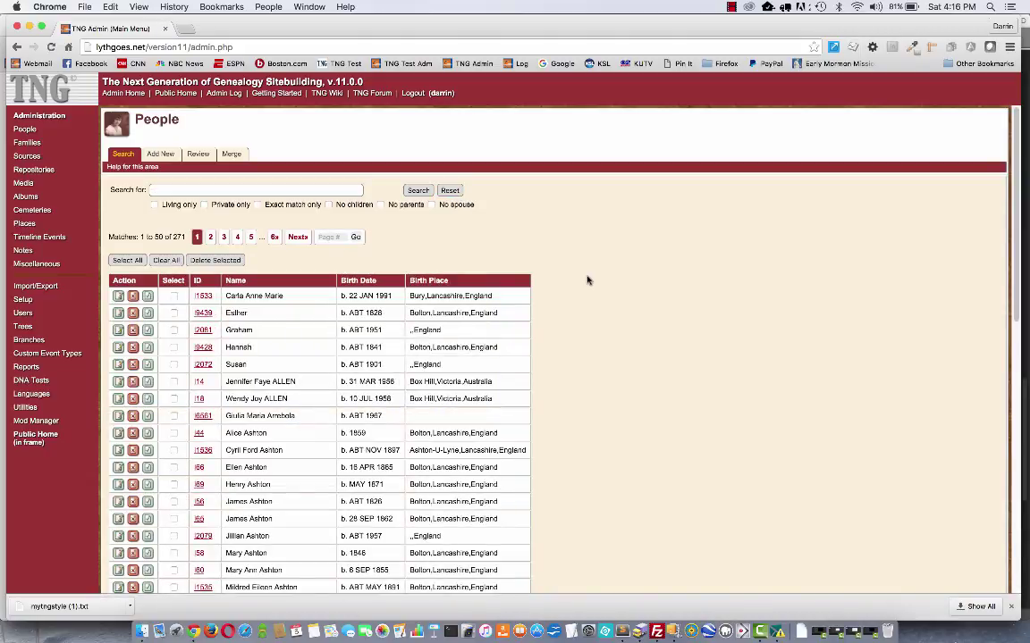
pyautogui.scroll(-10, 591, 284)
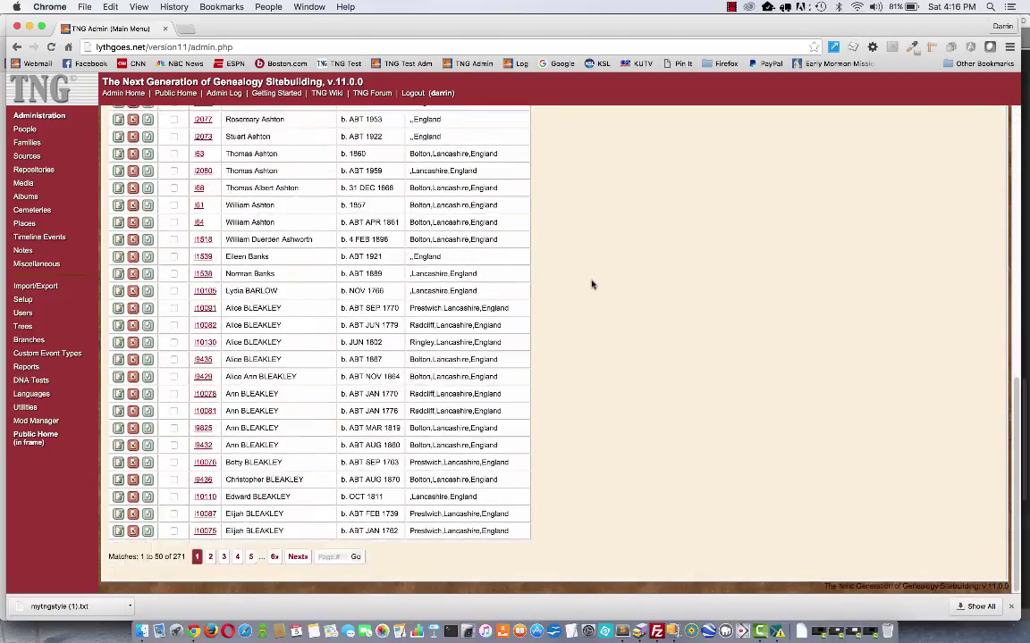
pyautogui.scroll(10, 591, 284)
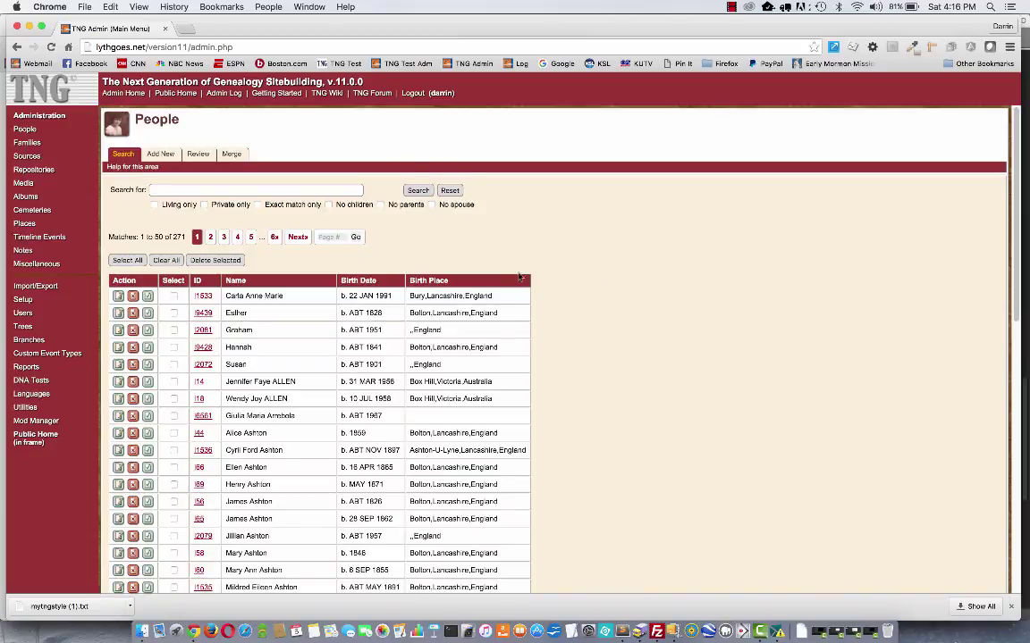
pyautogui.click(50, 143)
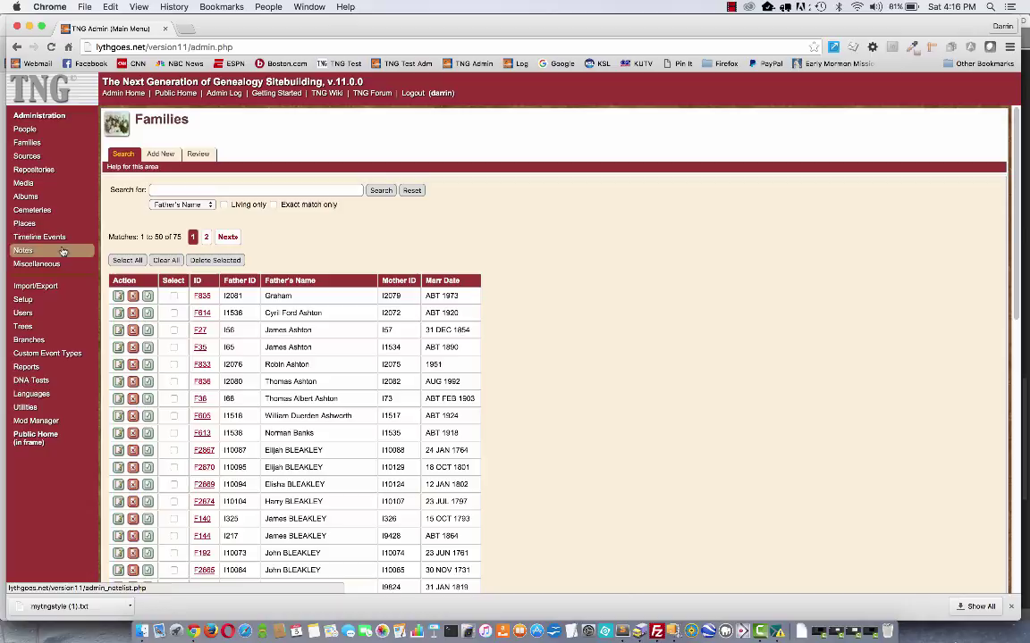
# Step: Clear all data from the Lythgoe Genealogy tree while keeping the tree itself
pyautogui.click(26, 327)
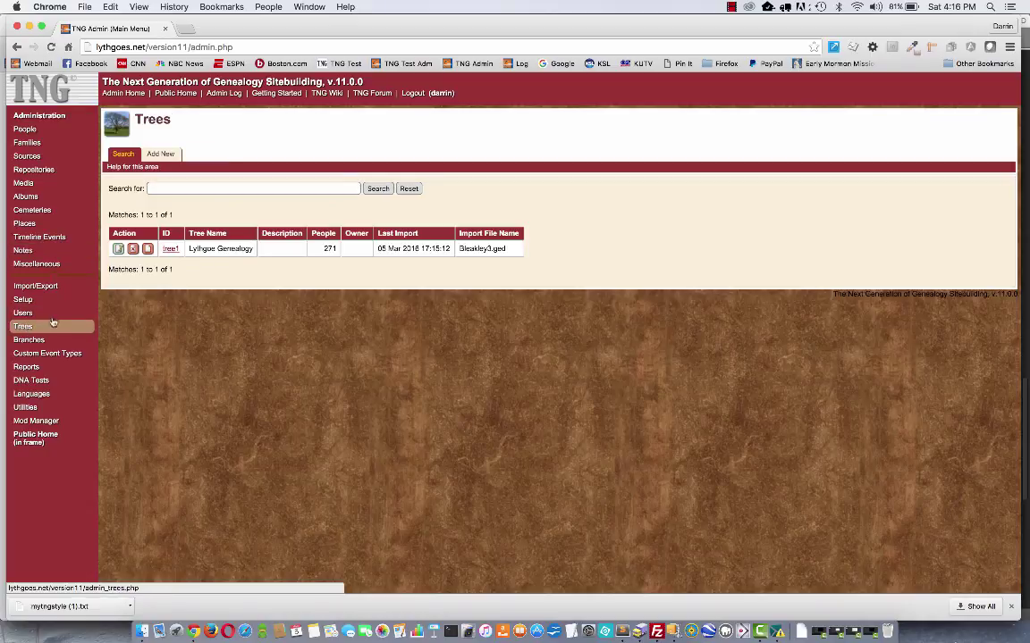
pyautogui.click(148, 249)
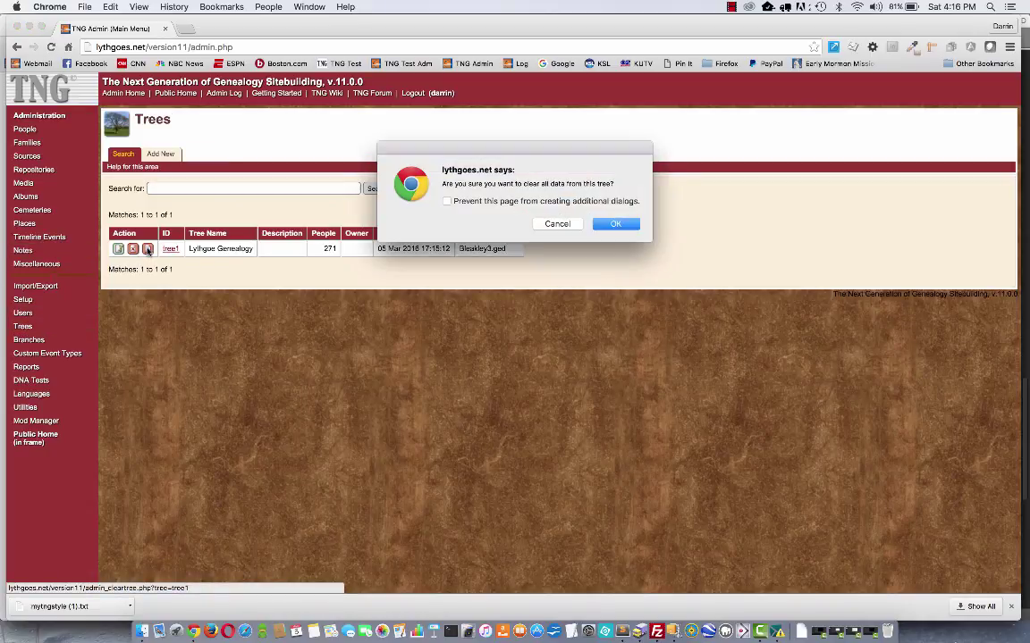
pyautogui.click(604, 225)
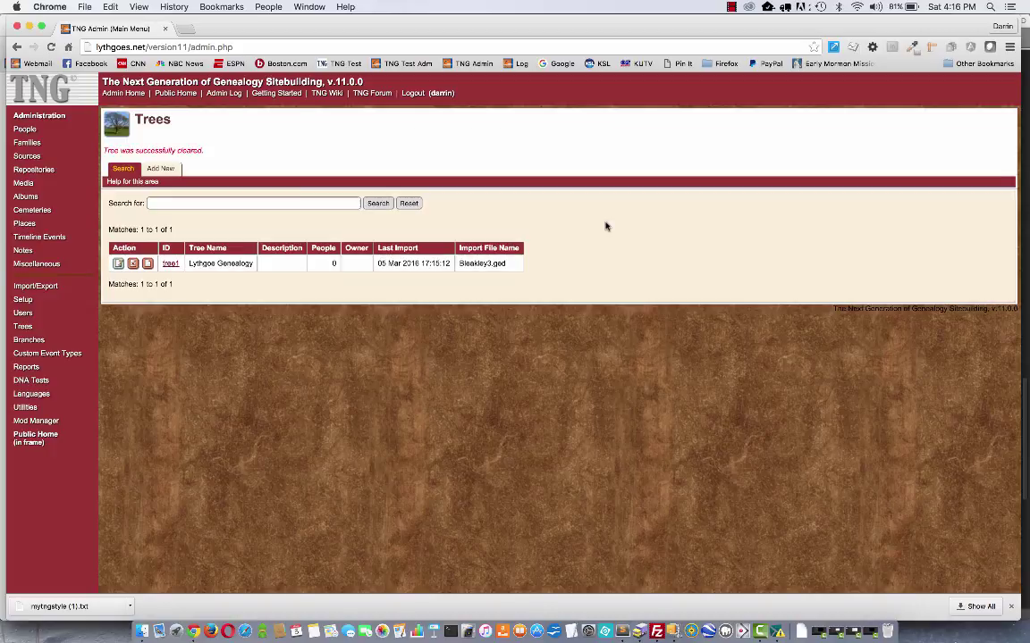
# Step: Start a new family record and view the search form for an existing father, closing it without a selection
pyautogui.click(34, 129)
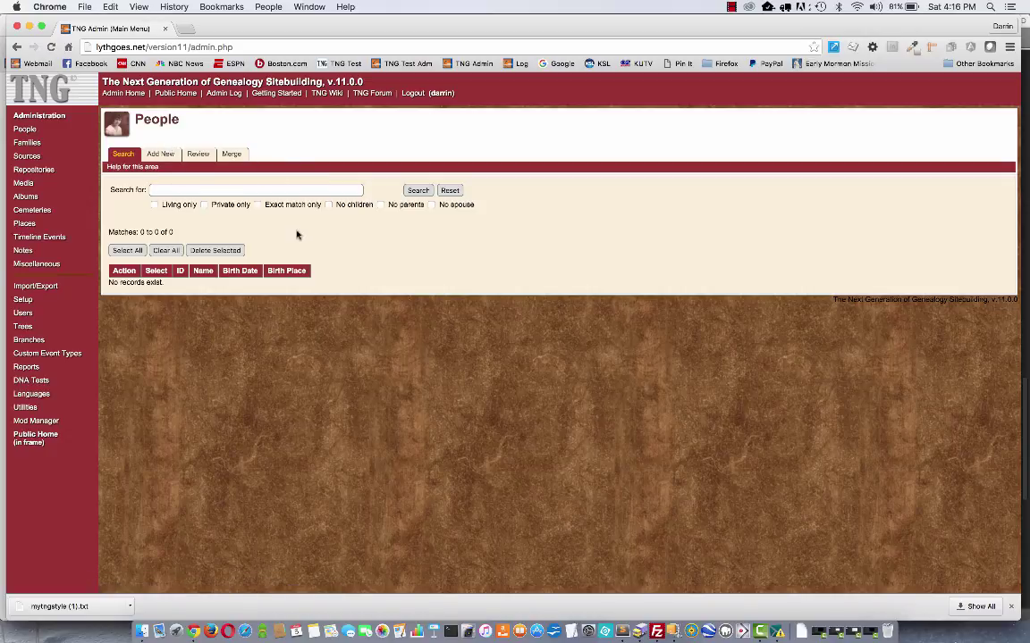
pyautogui.click(38, 143)
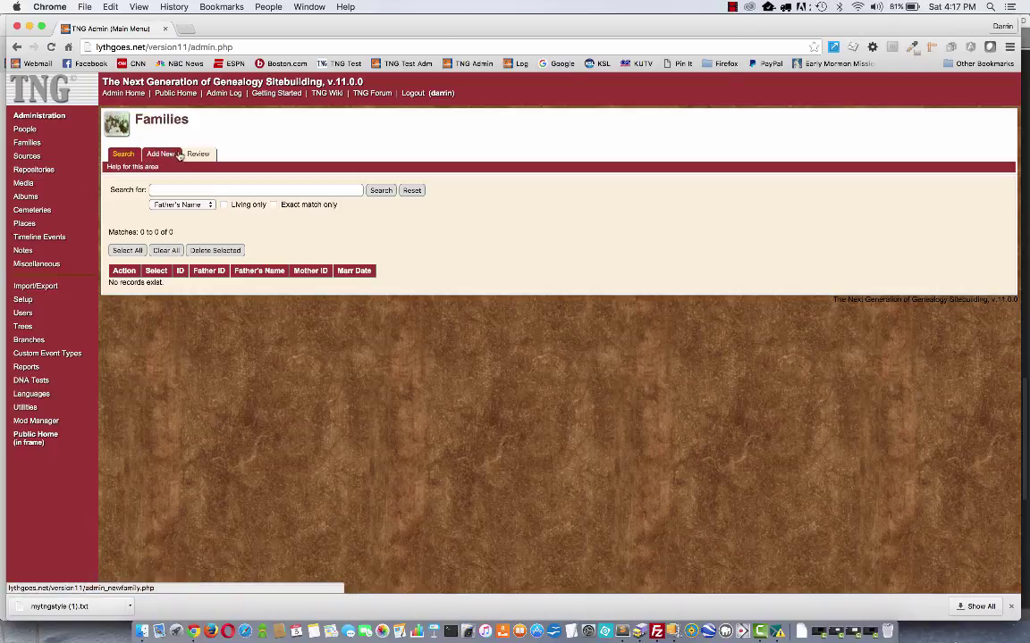
pyautogui.click(157, 158)
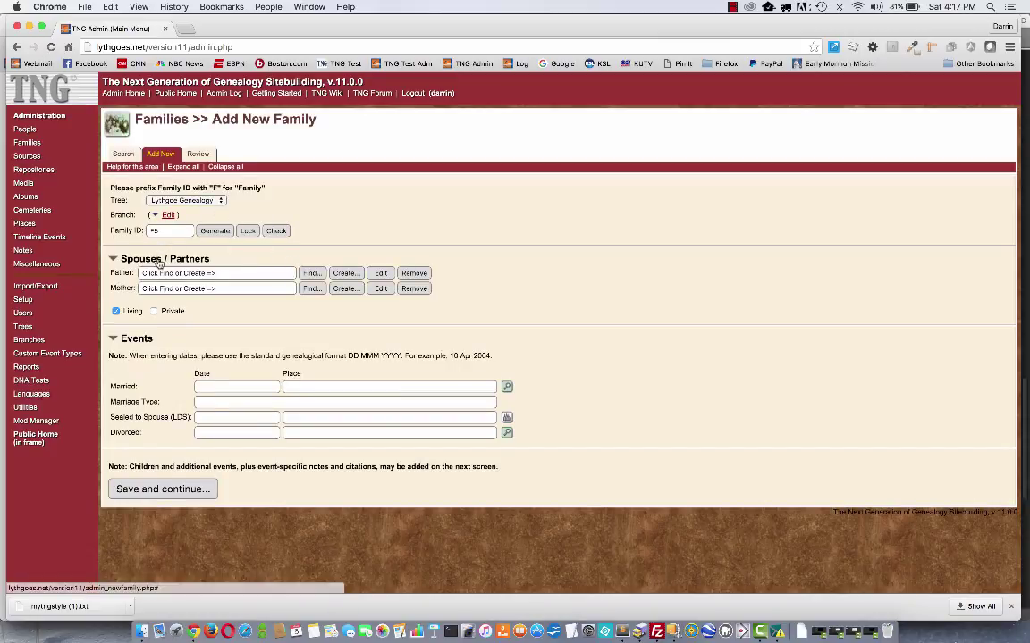
pyautogui.click(313, 275)
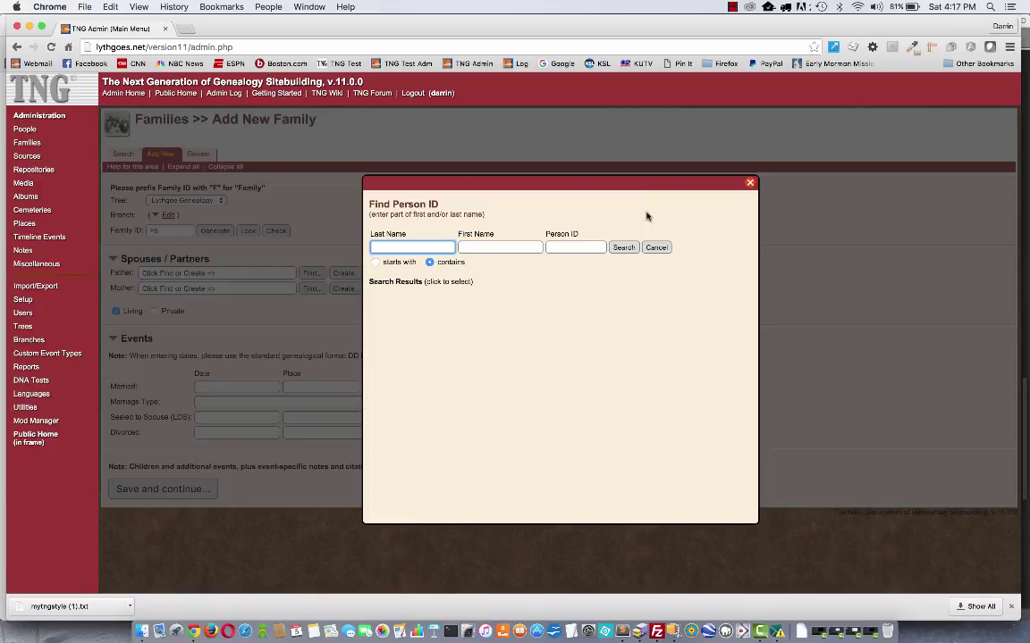
pyautogui.click(751, 184)
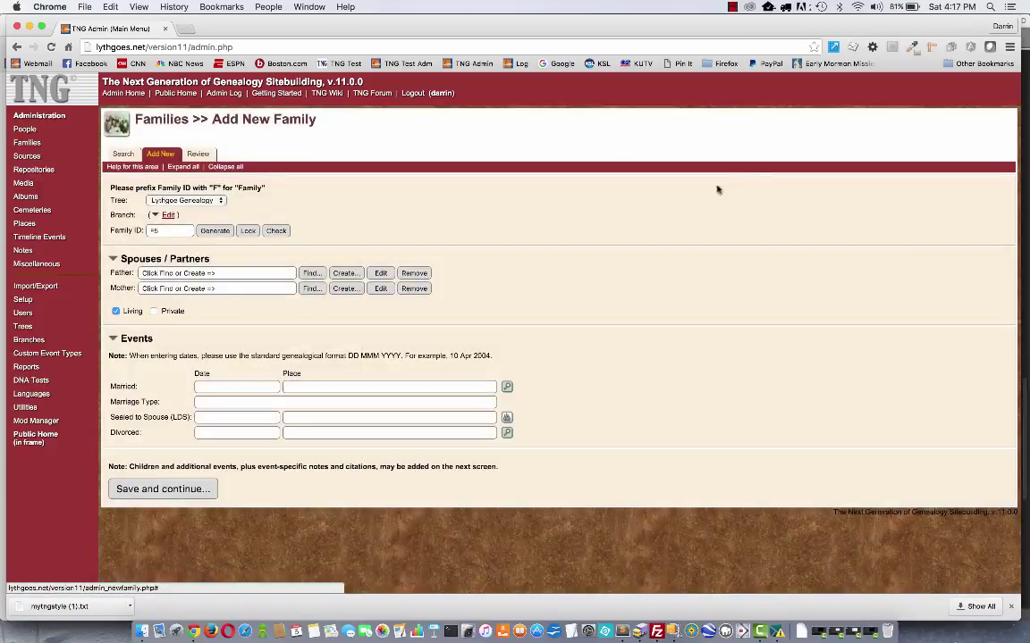
# Step: Create a new person as the family's father and enter the given name and surname
pyautogui.click(345, 276)
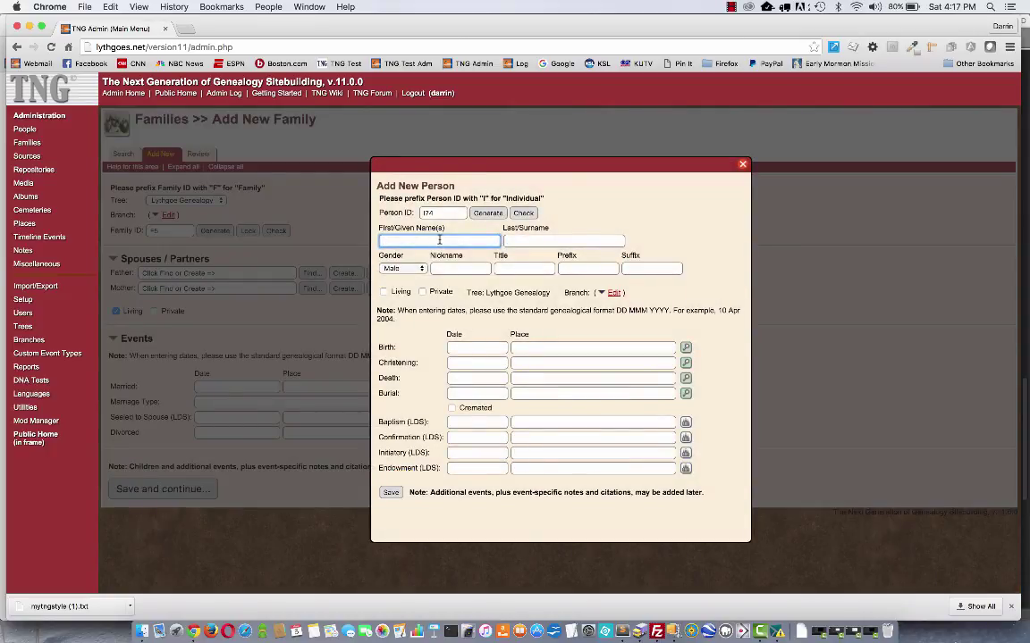
pyautogui.write('D')
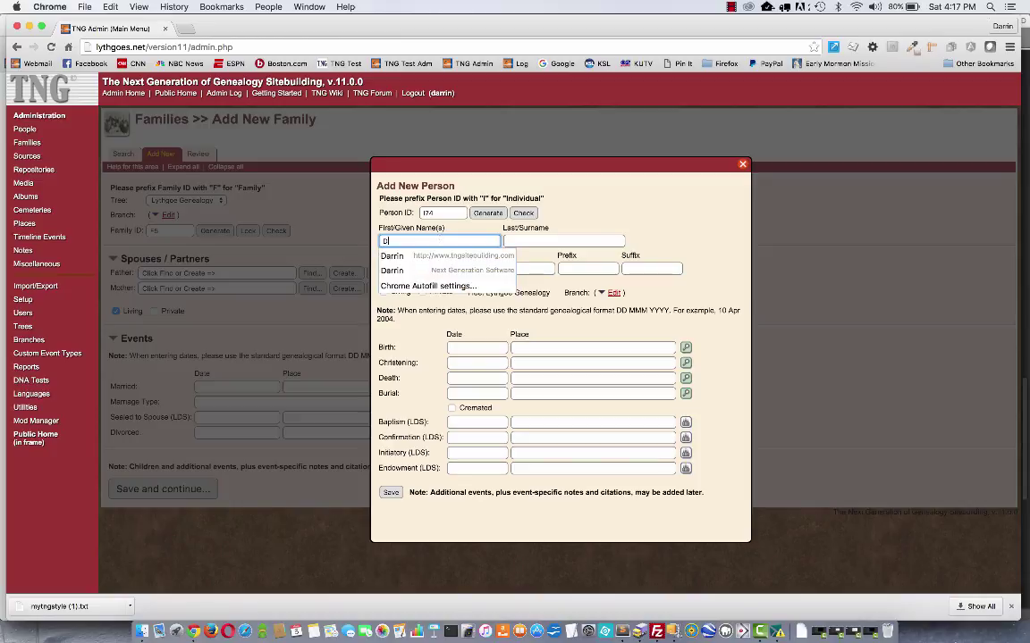
pyautogui.write('onald')
pyautogui.press('Tab')
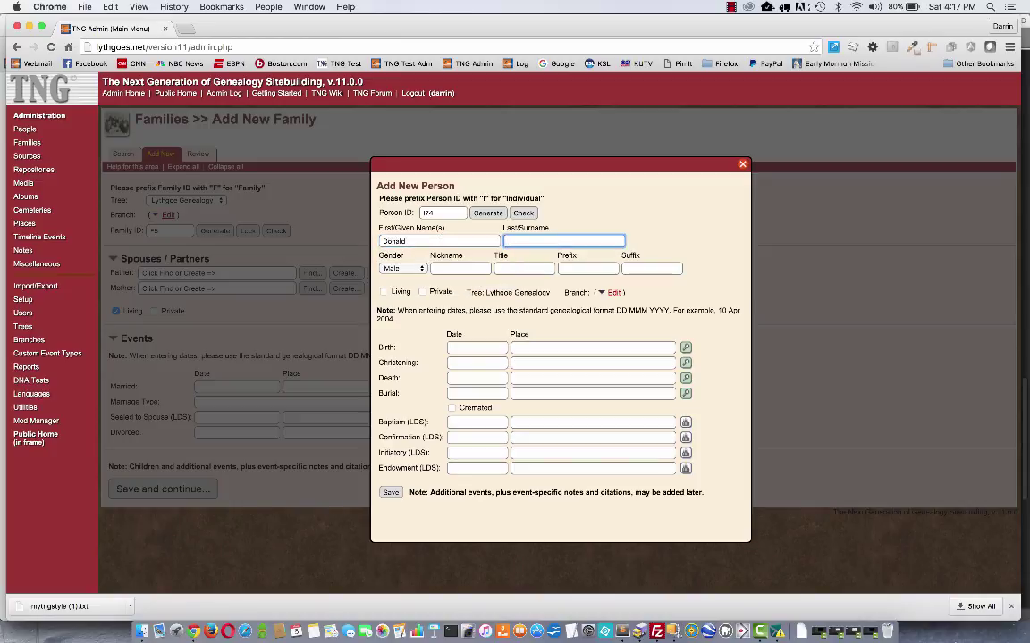
pyautogui.write('Smith')
# Step: Enter the father's date of birth, set the birthplace to Boston, Suffolk, Massachusetts, and save the new person into the family
pyautogui.click(458, 349)
pyautogui.write('1 S')
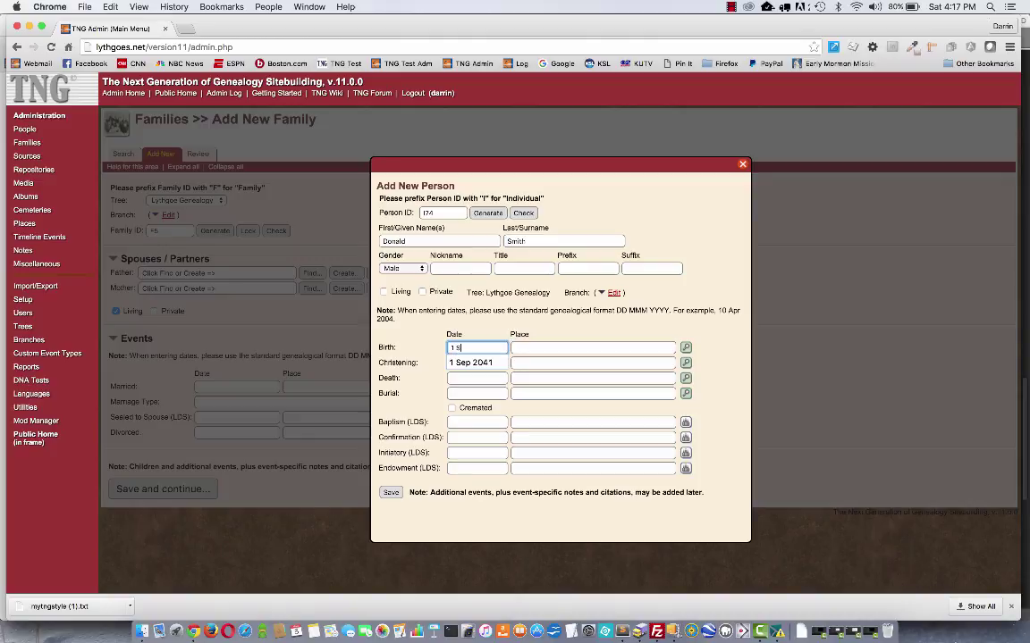
pyautogui.write('ep 1900')
pyautogui.press('Tab')
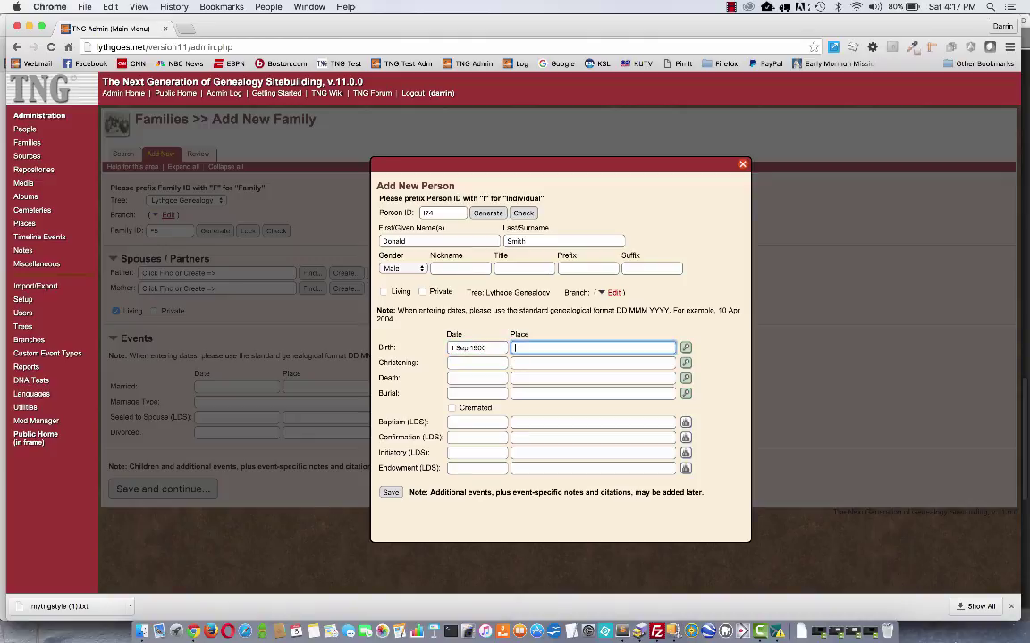
pyautogui.write('Bos')
pyautogui.press('Down')
pyautogui.press('Return')
pyautogui.click(391, 492)
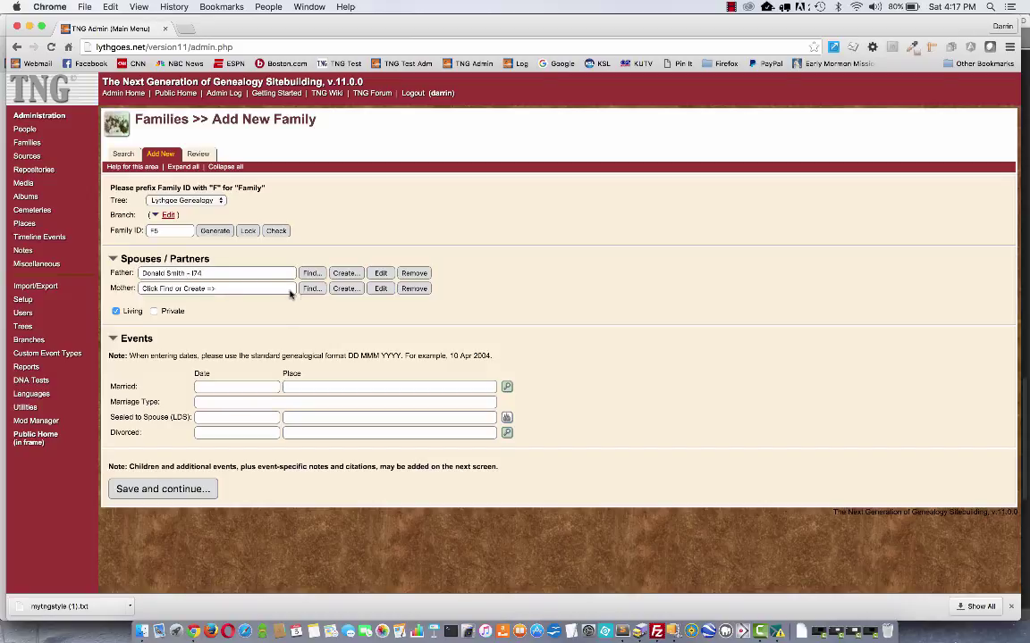
# Step: Set the marriage to 16 Feb 1922 in Boston, Suffolk, Massachusetts, using the place search, and save the new family
pyautogui.click(226, 382)
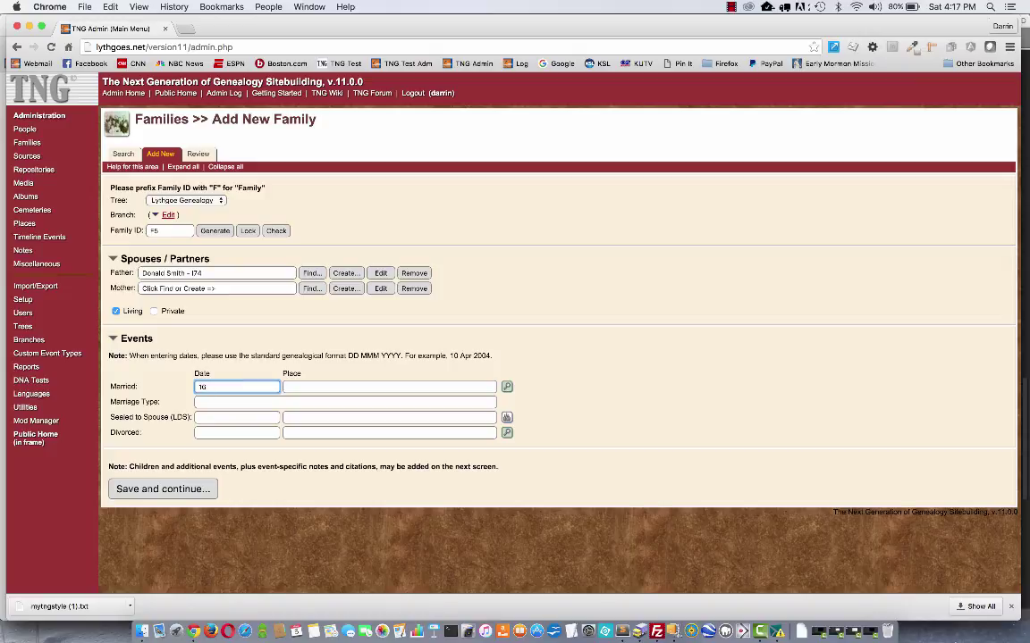
pyautogui.write('Feb 1924')
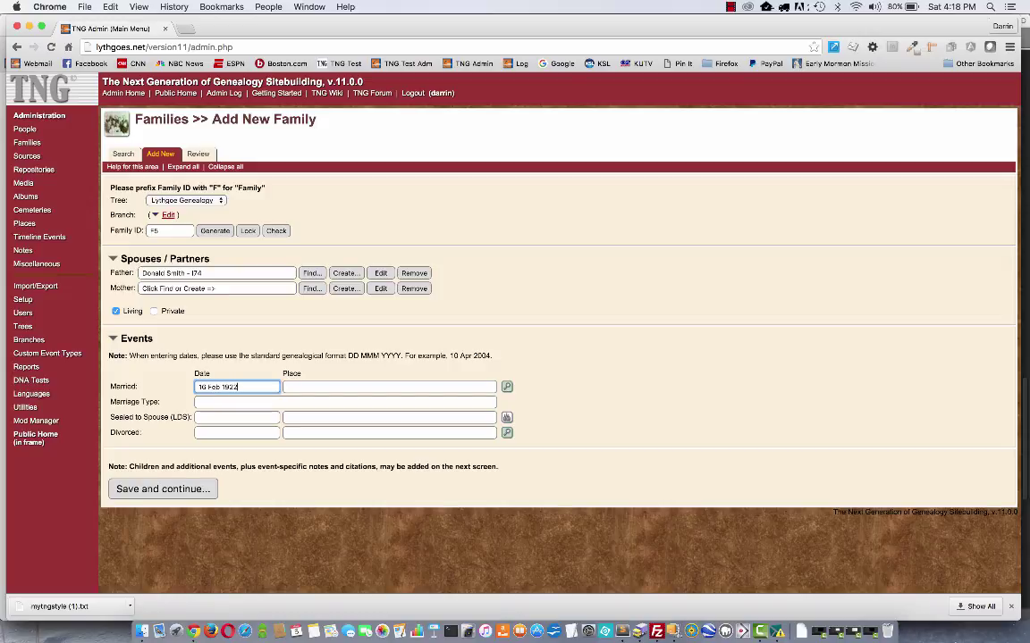
pyautogui.press('Tab')
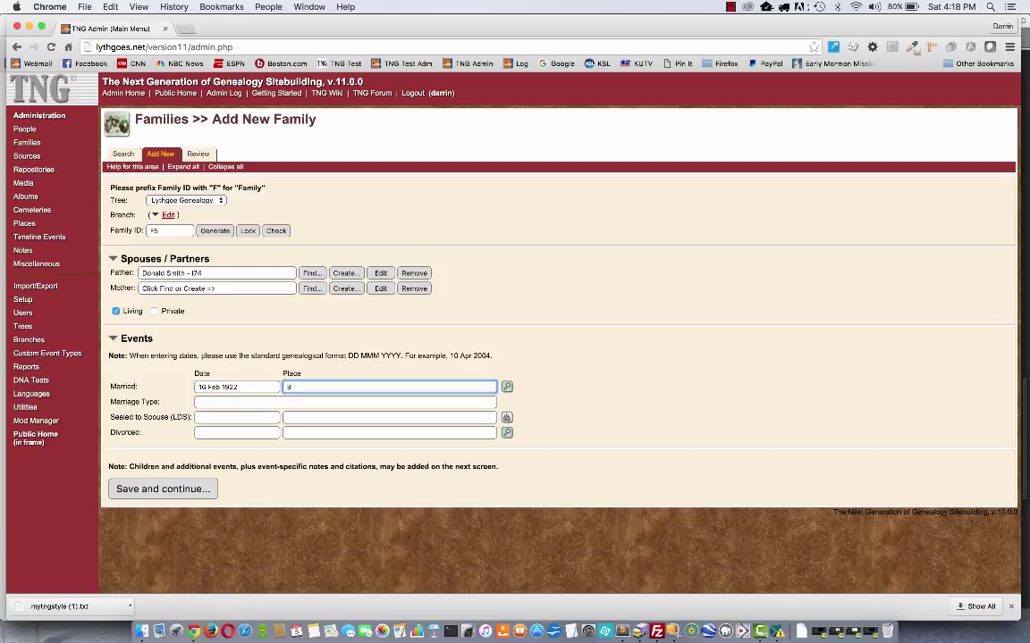
pyautogui.write('Boston')
pyautogui.click(506, 386)
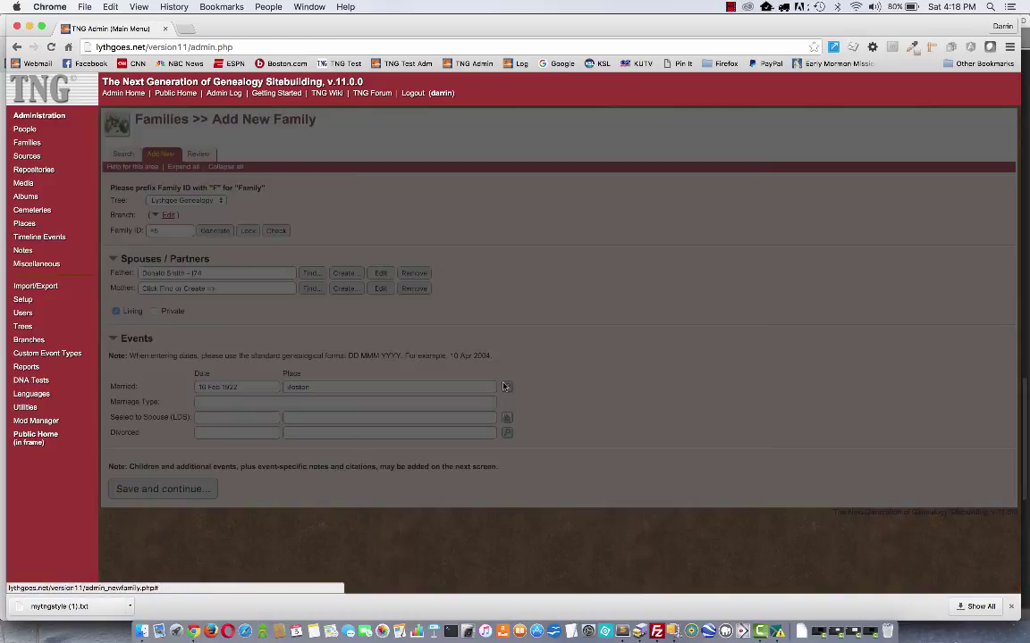
pyautogui.click(495, 237)
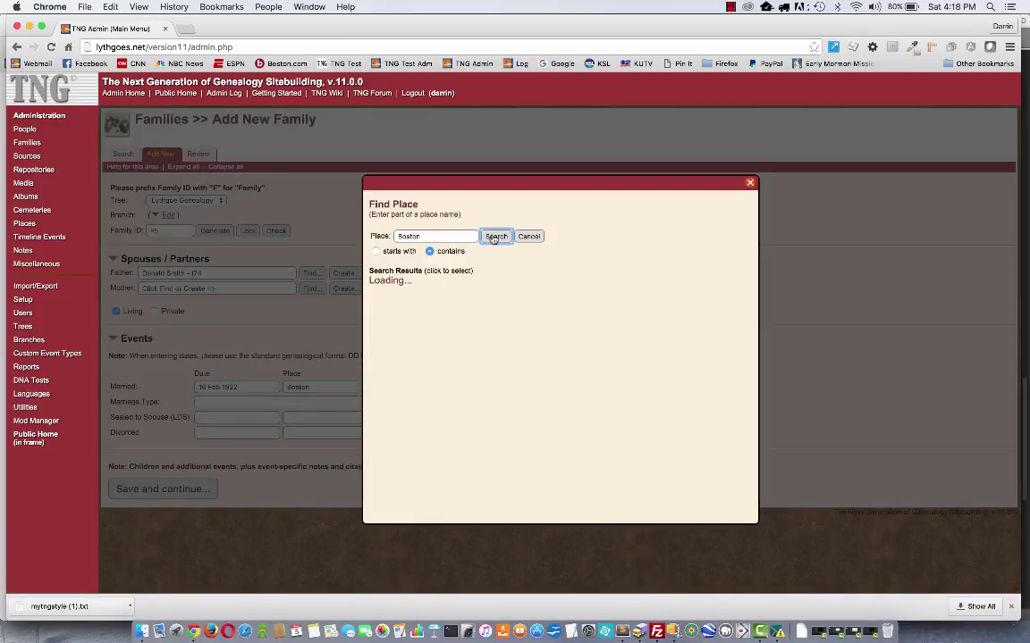
pyautogui.click(414, 297)
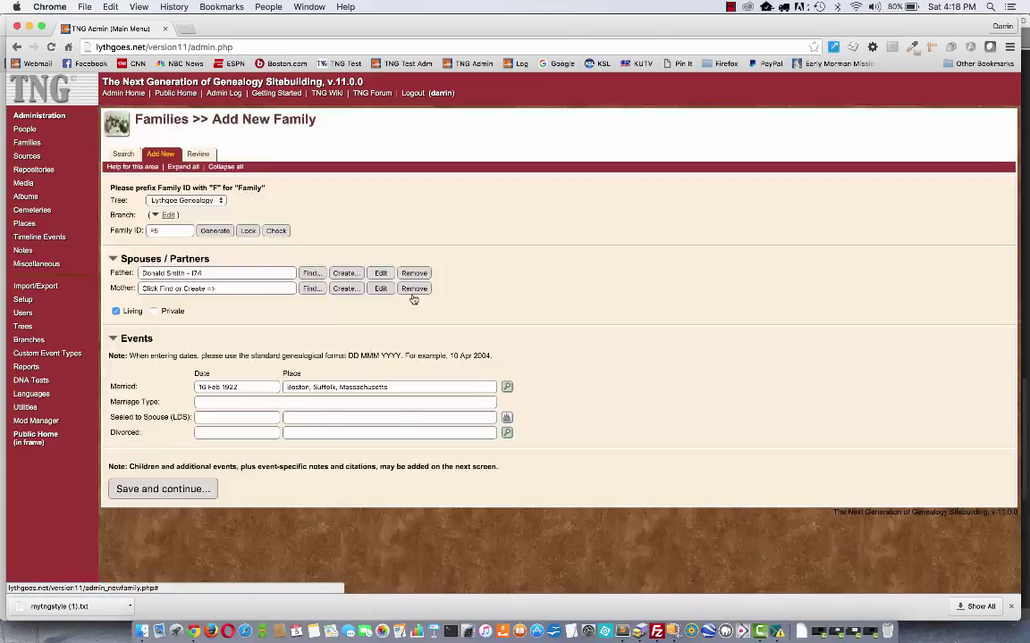
pyautogui.click(182, 488)
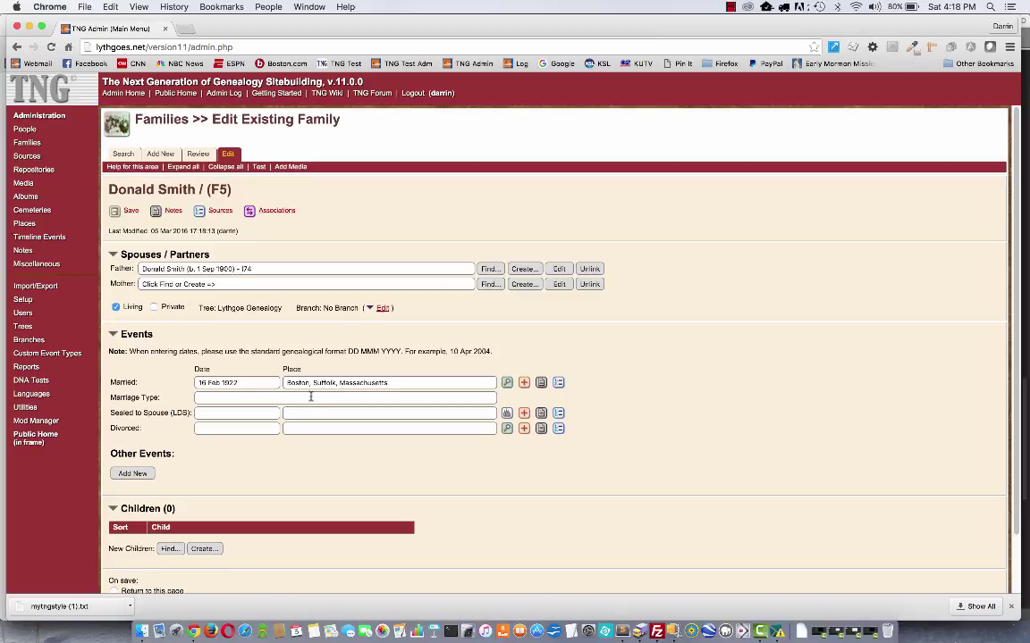
pyautogui.scroll(-2, 232, 500)
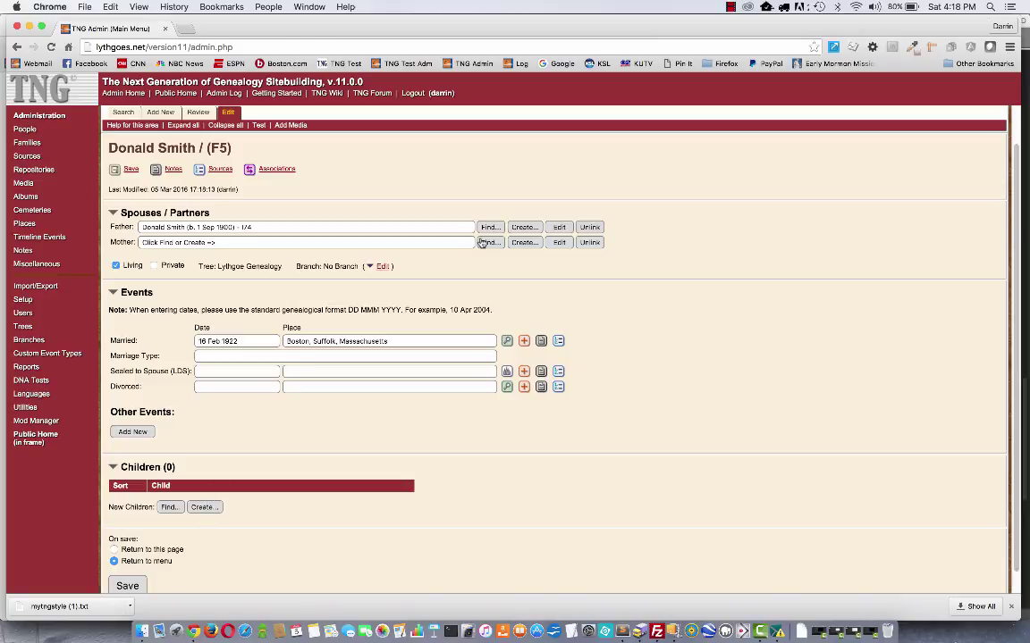
# Step: Start a new person record in People with the woman's given name and surname, gender Female, and not marked as living
pyautogui.click(27, 130)
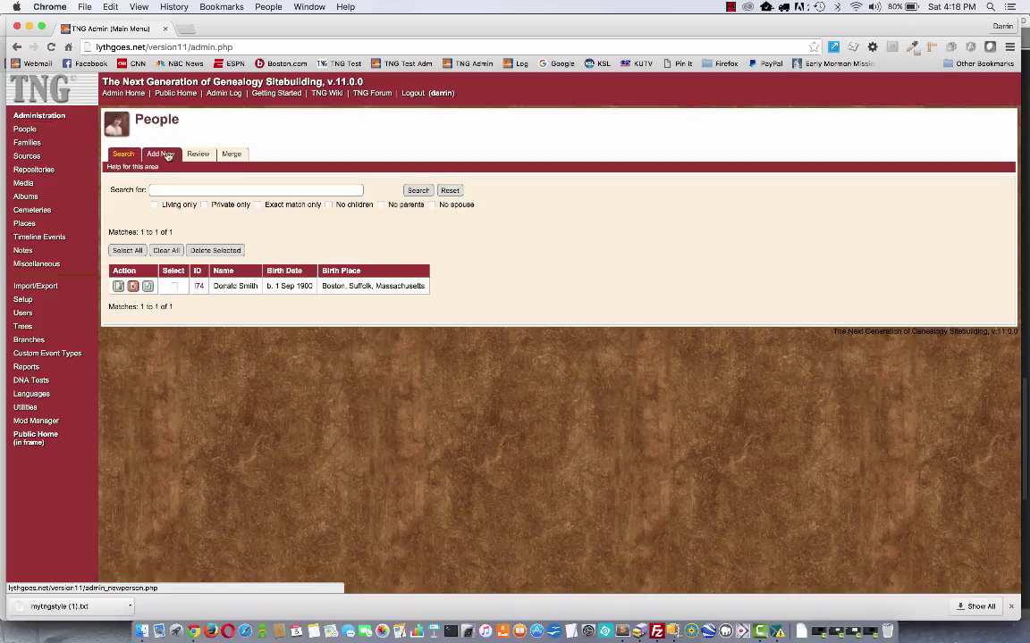
pyautogui.click(167, 155)
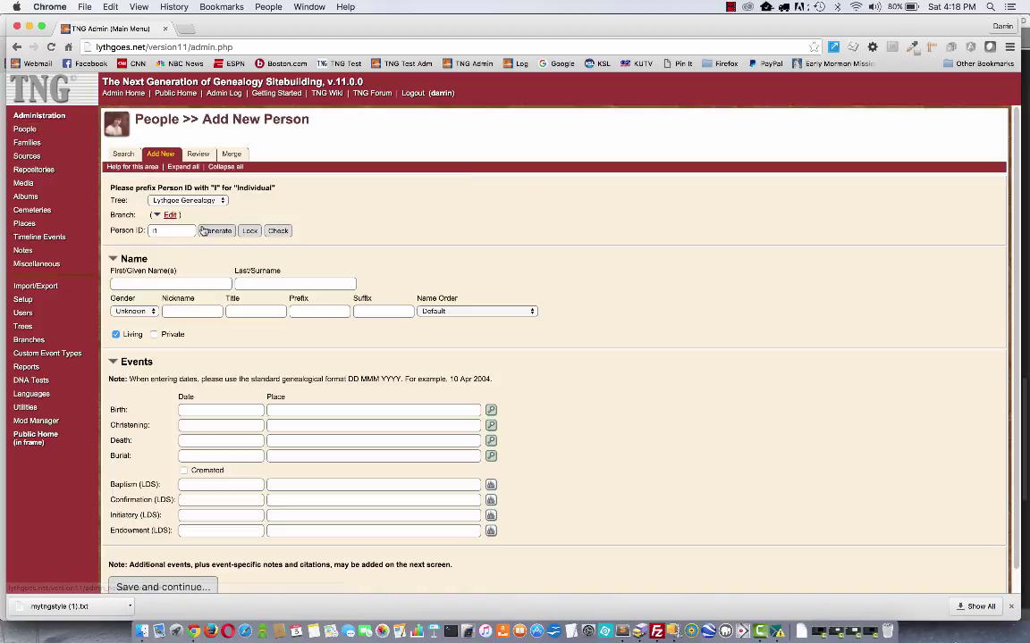
pyautogui.click(144, 284)
pyautogui.write('Julie')
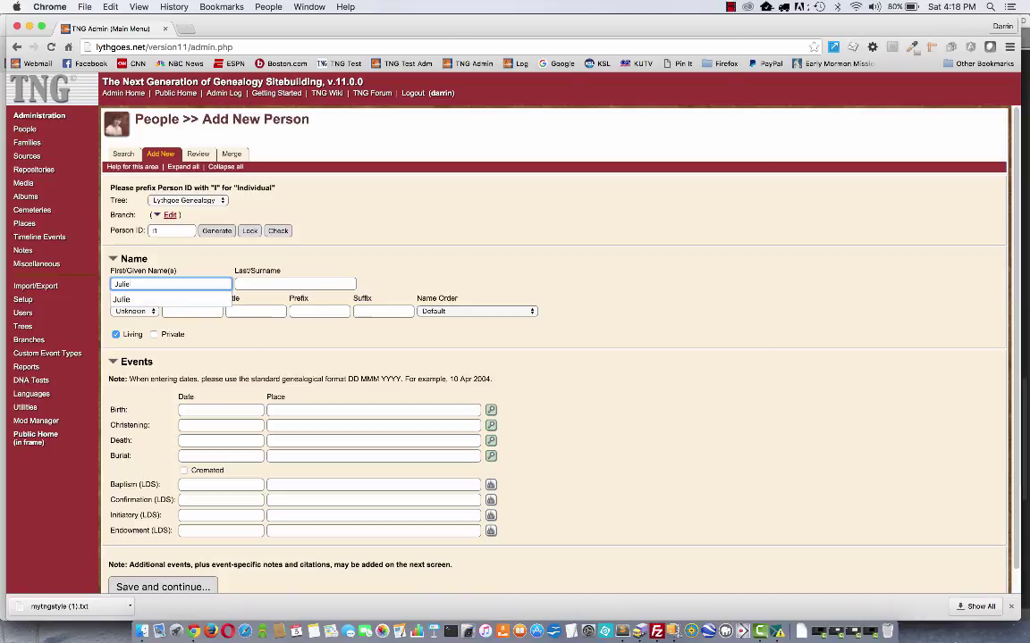
pyautogui.press('Tab')
pyautogui.write('Jon')
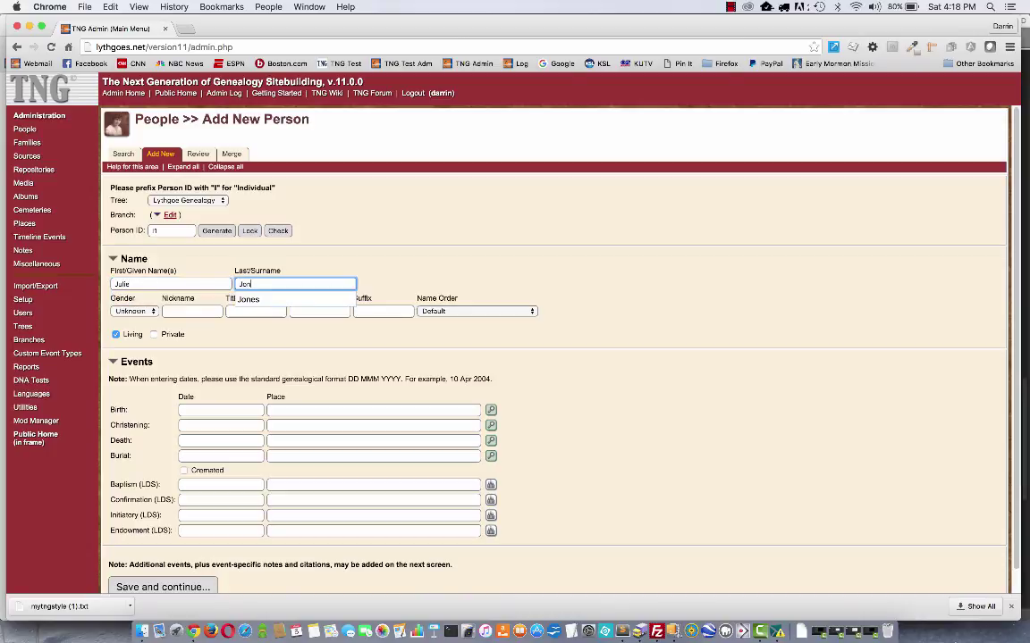
pyautogui.write('es')
pyautogui.click(133, 311)
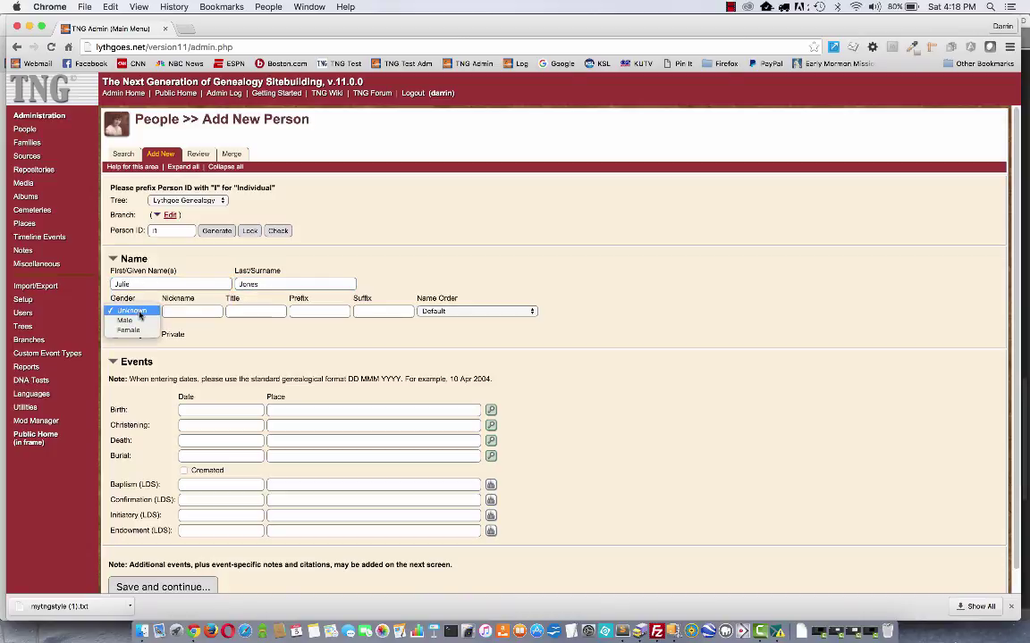
pyautogui.click(133, 330)
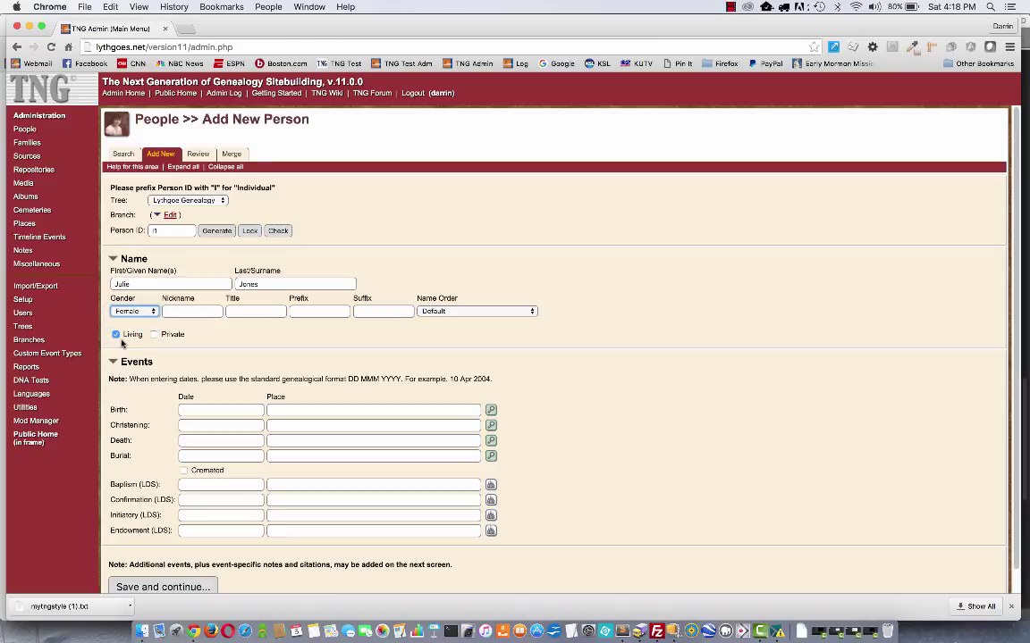
pyautogui.click(115, 334)
# Step: Enter the woman's date of birth, set her birthplace to Billings, Montana, and save the person record
pyautogui.click(190, 408)
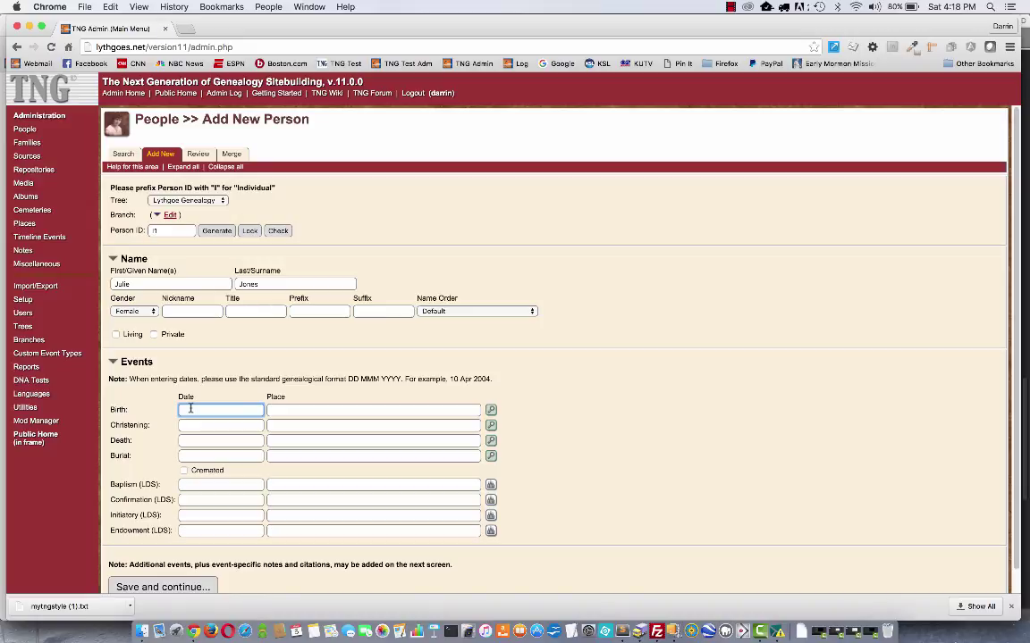
pyautogui.write('1 Mar 1901')
pyautogui.press('Tab')
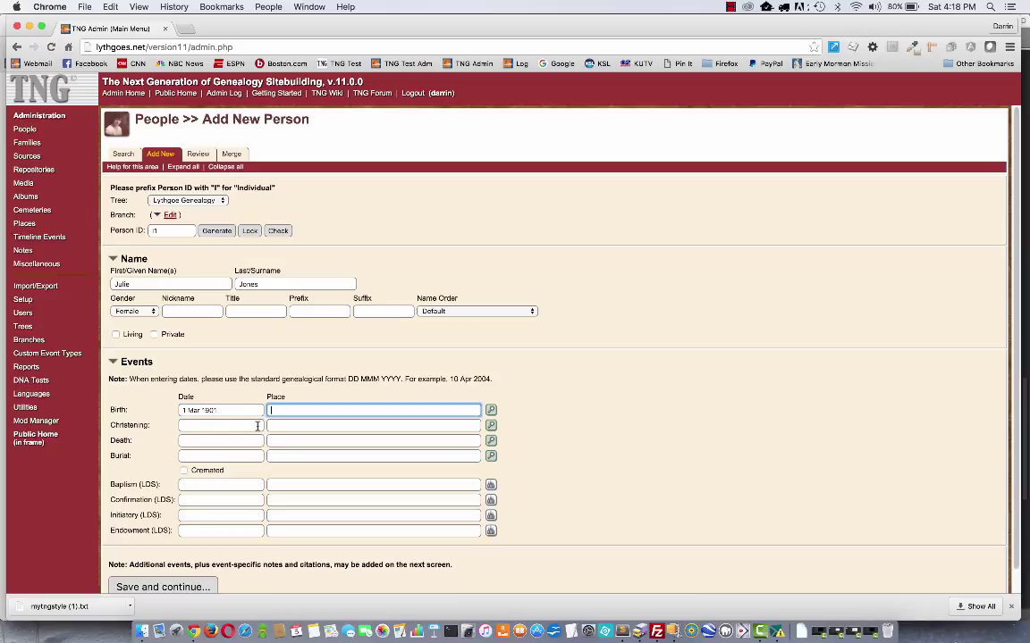
pyautogui.write('B')
pyautogui.press('Down')
pyautogui.press('Down')
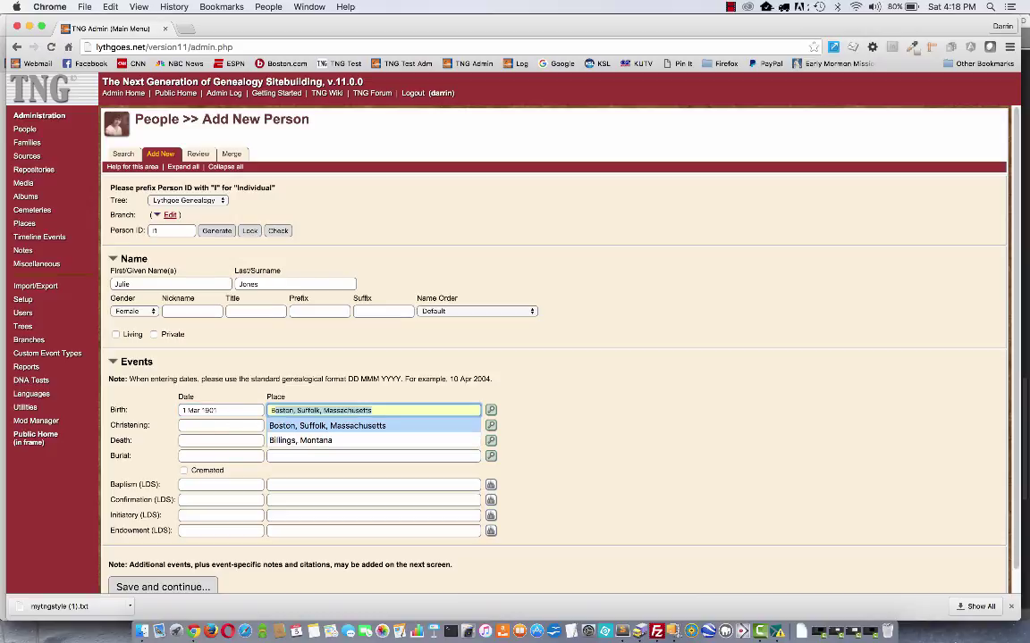
pyautogui.press('Return')
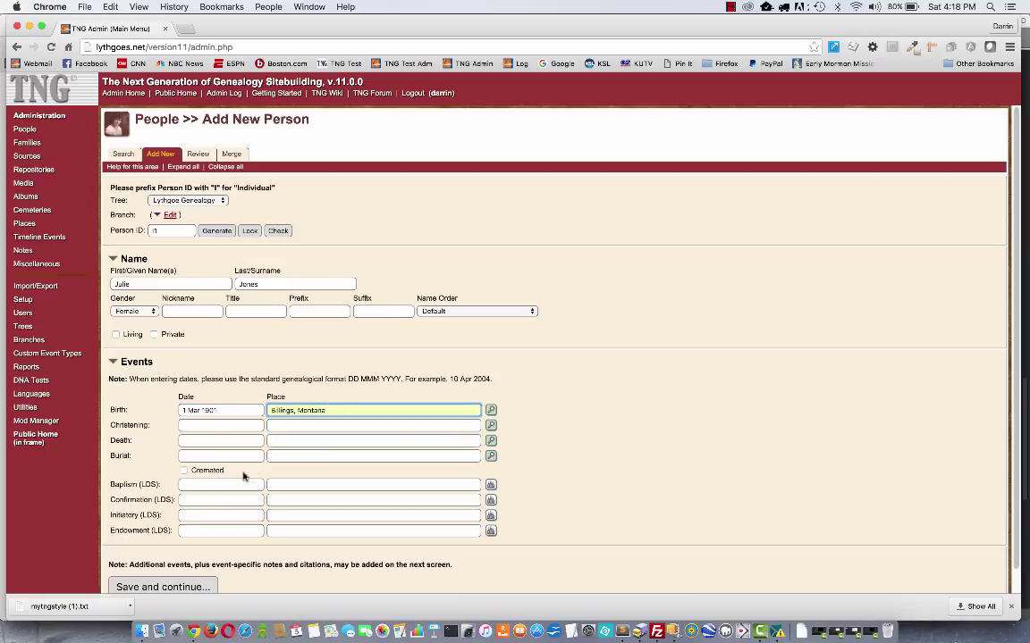
pyautogui.click(164, 587)
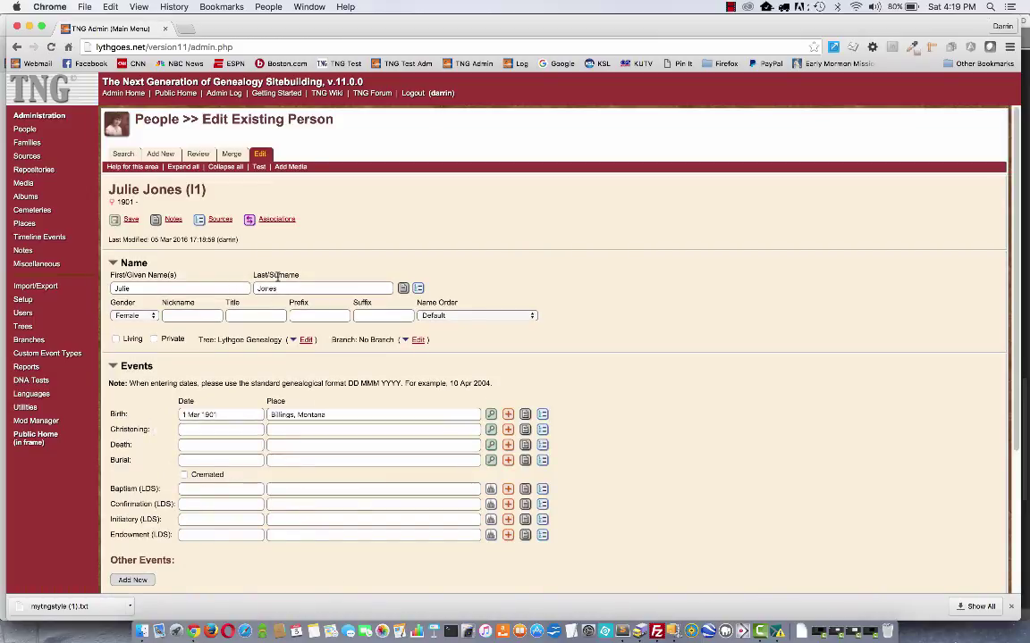
# Step: Edit the existing family to assign the new woman as mother through a surname search, and unmark the family as living
pyautogui.click(27, 143)
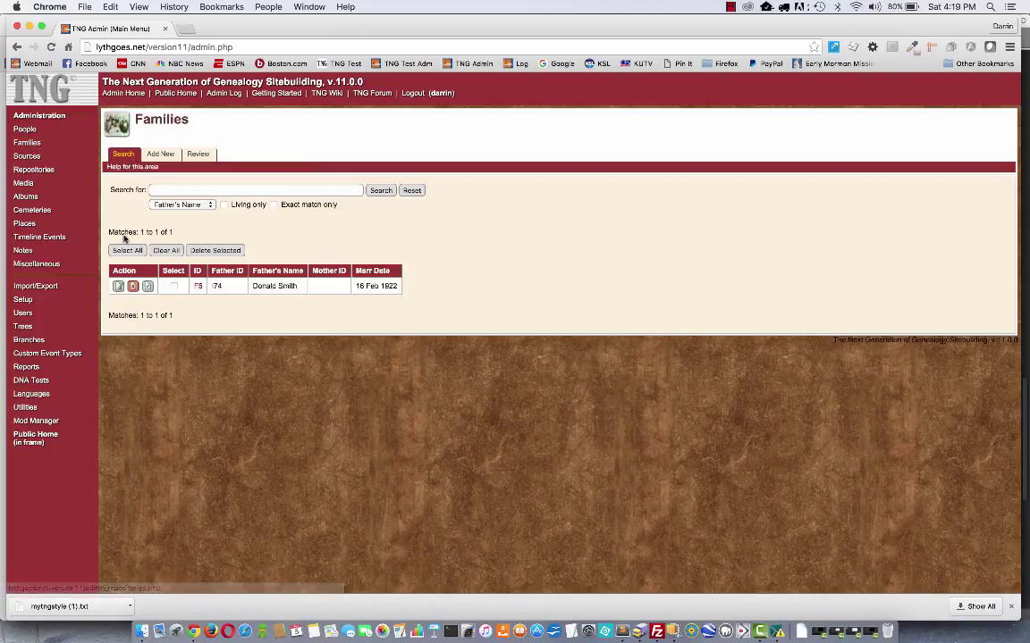
pyautogui.click(118, 287)
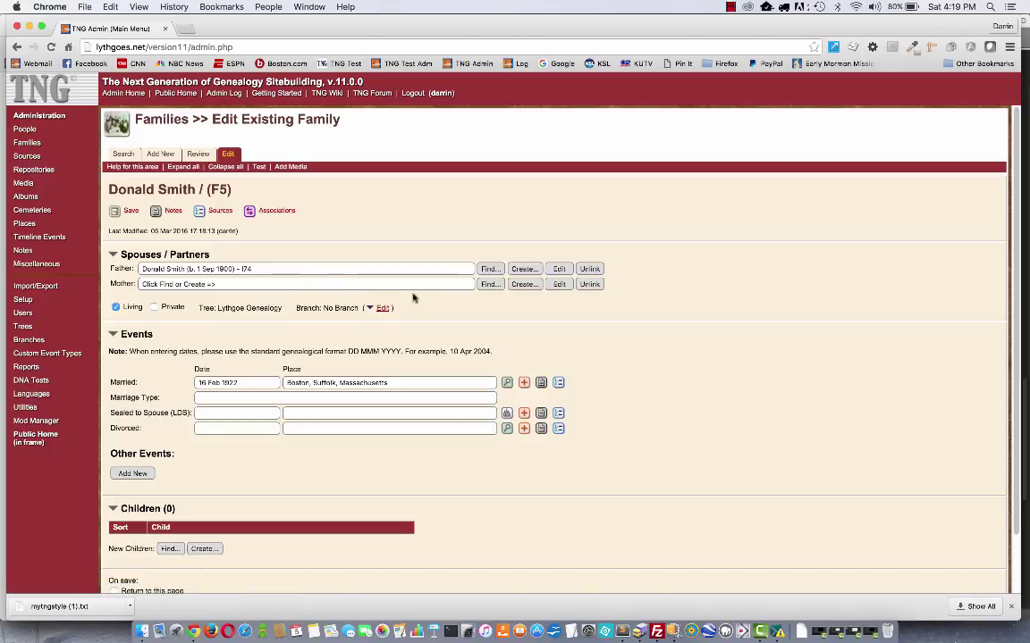
pyautogui.click(490, 285)
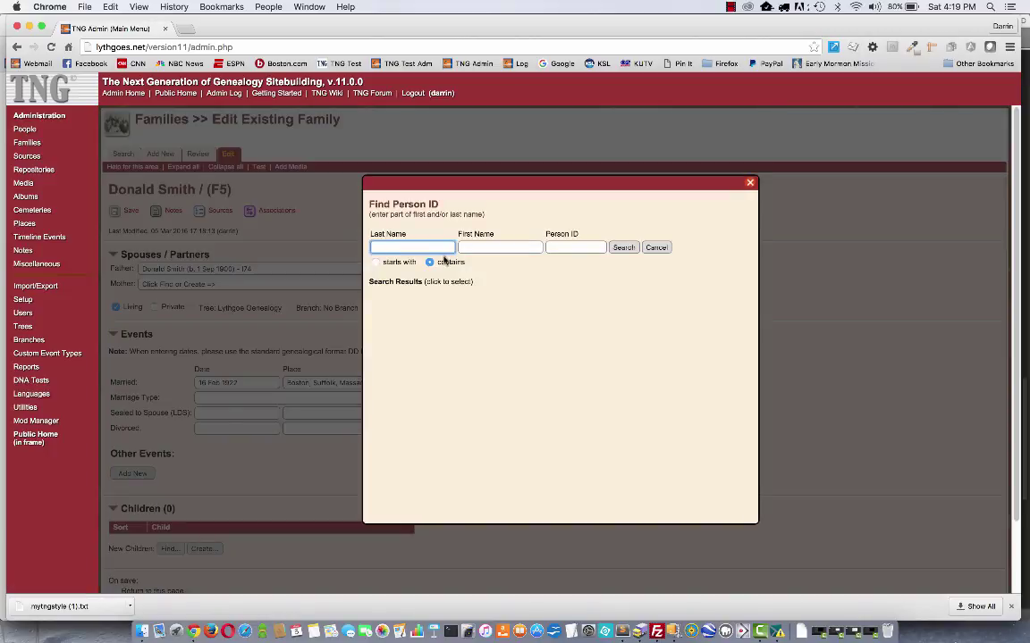
pyautogui.write('Jon')
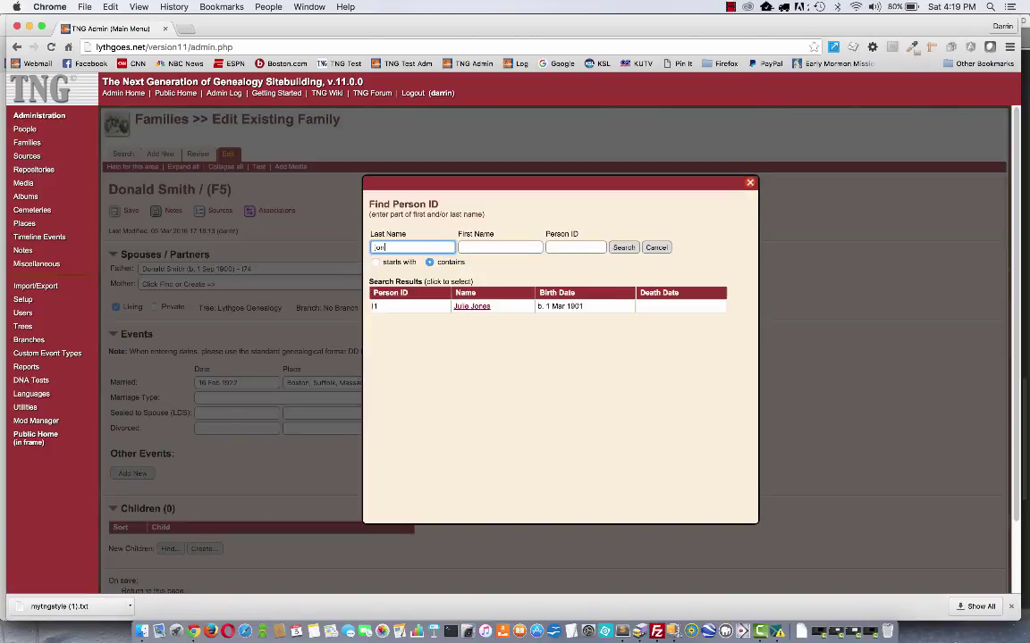
pyautogui.click(471, 306)
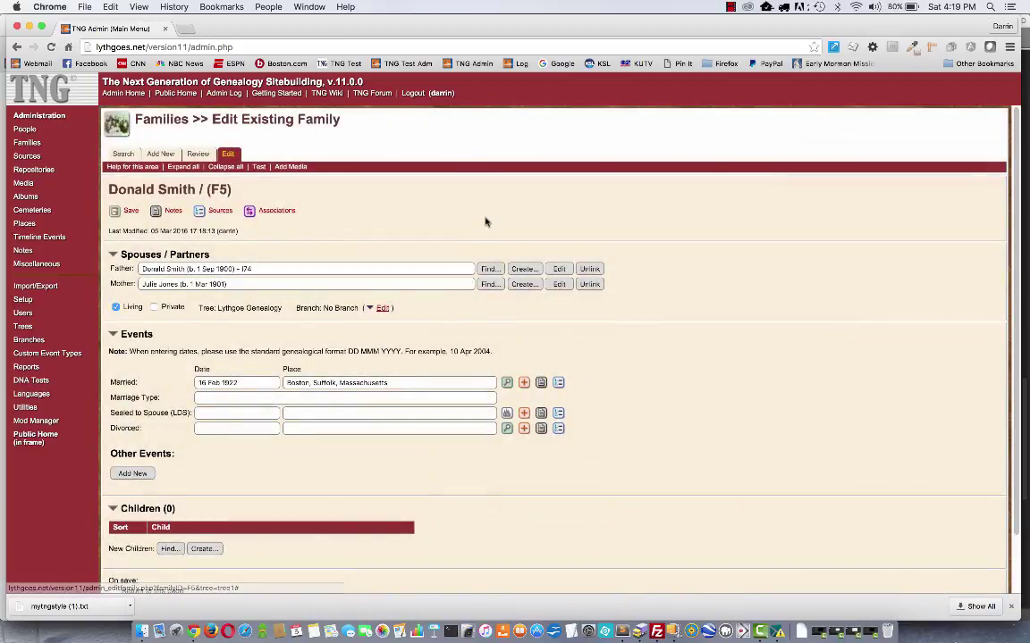
pyautogui.click(116, 308)
# Step: Create a new child for the family, entering the child's given name and setting the gender to Male
pyautogui.scroll(-2, 124, 474)
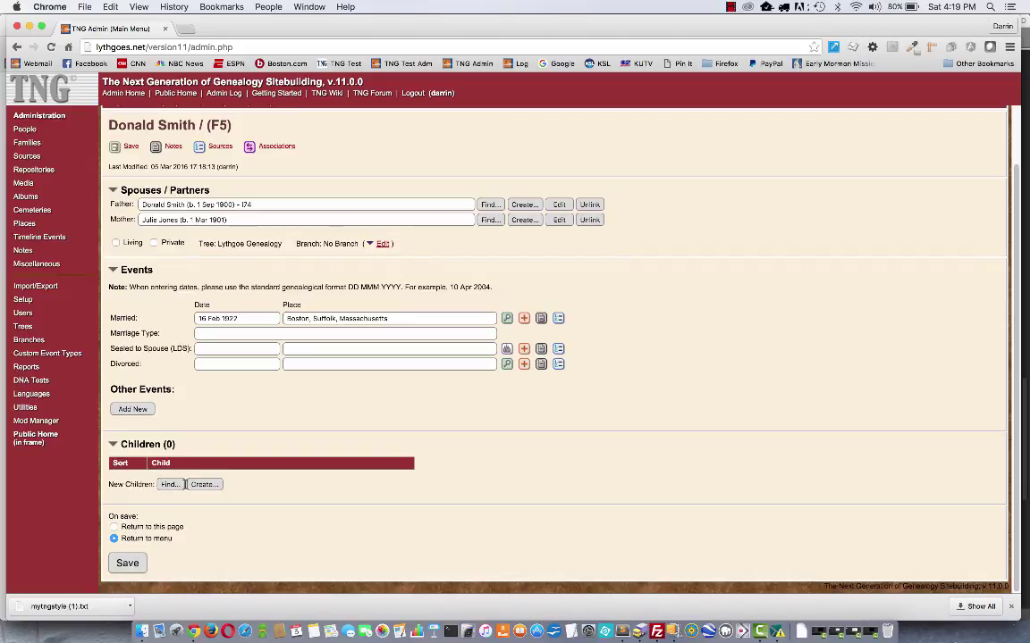
pyautogui.click(205, 485)
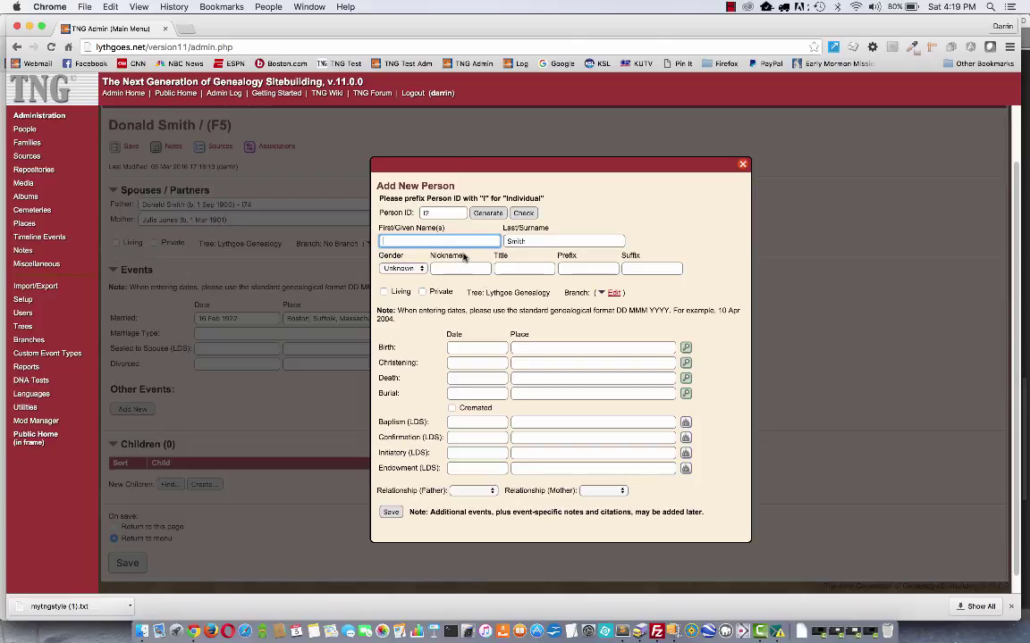
pyautogui.write('David')
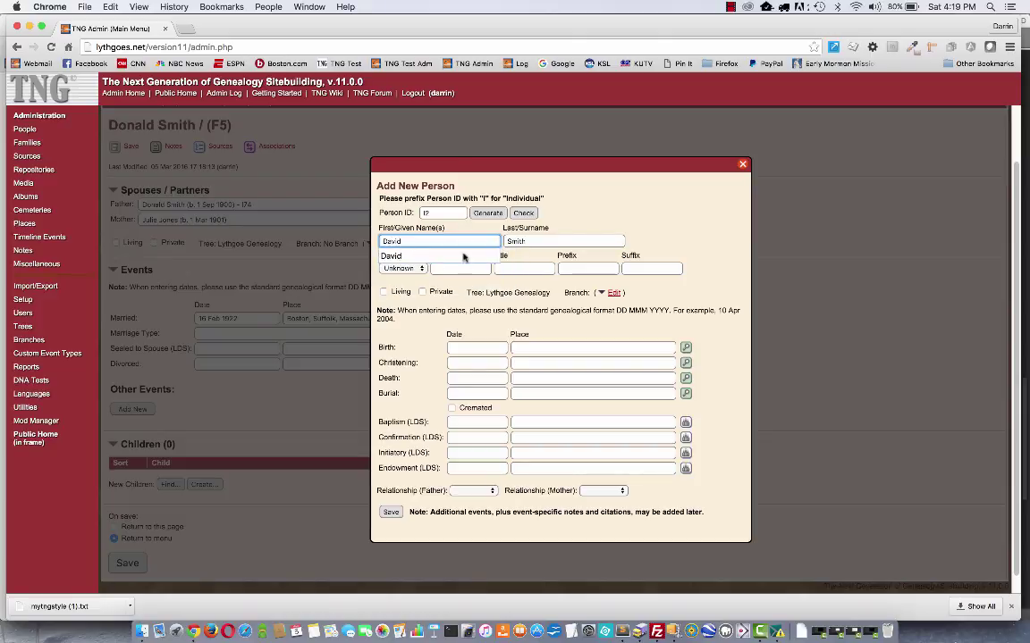
pyautogui.click(403, 268)
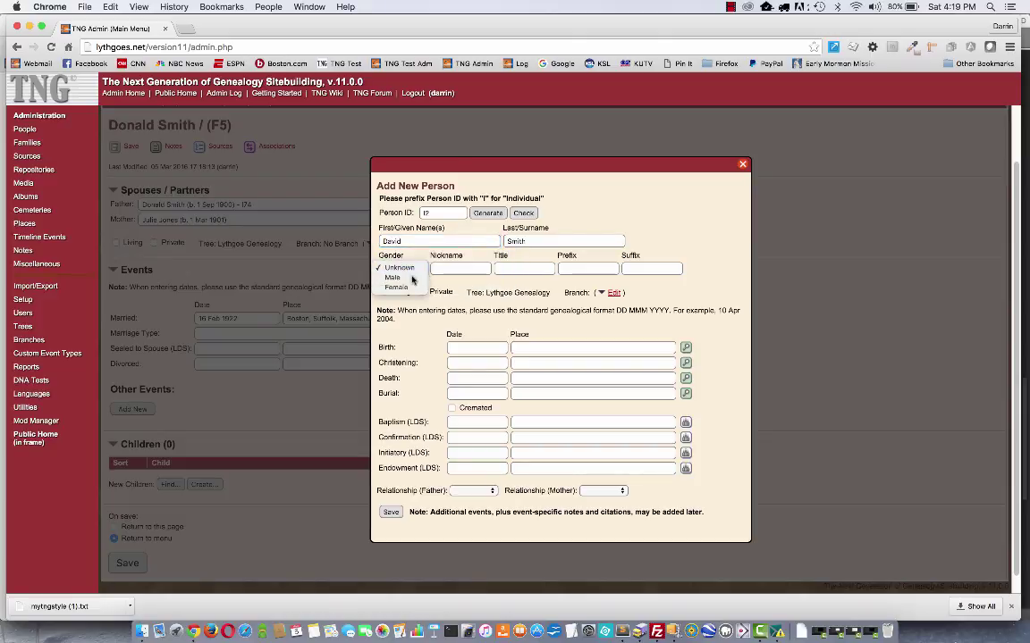
pyautogui.click(412, 280)
# Step: Enter the child's date of birth and set the birthplace to Billings, Montana
pyautogui.click(474, 348)
pyautogui.write('1')
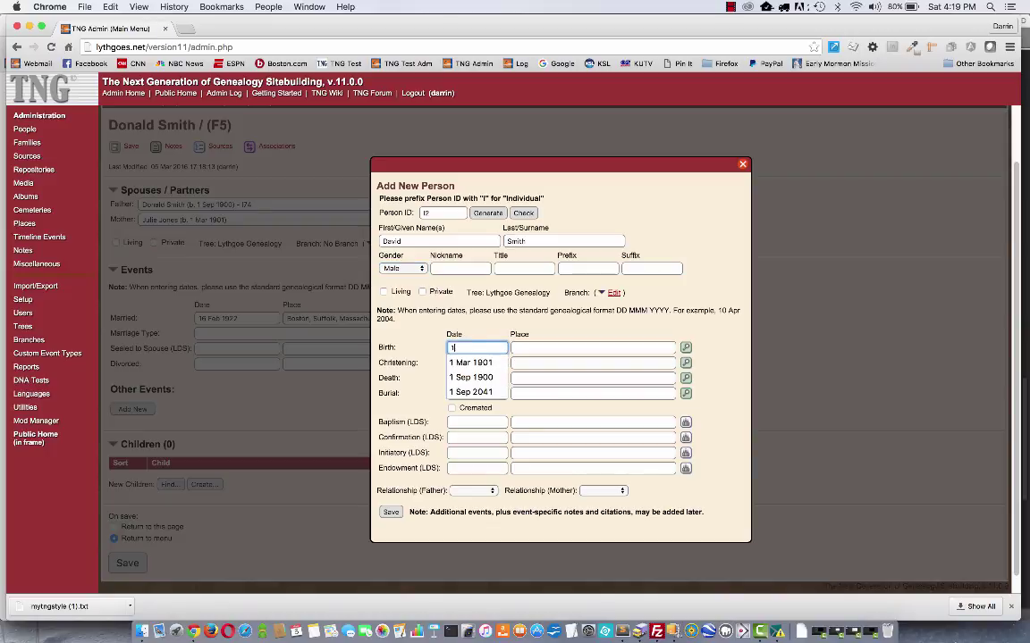
pyautogui.press('Down')
pyautogui.press('Return')
pyautogui.click(492, 347)
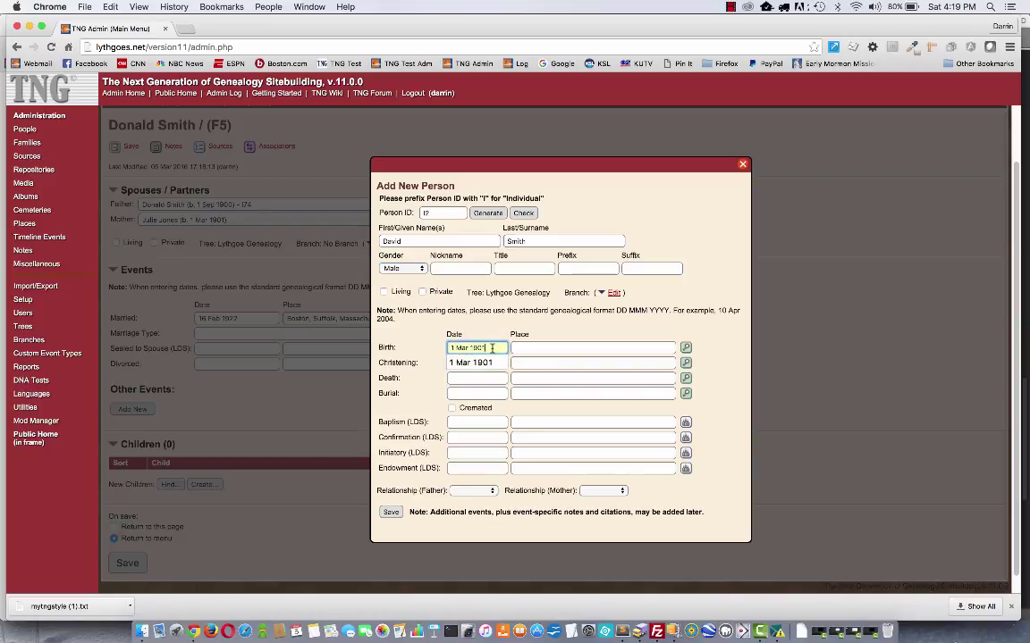
pyautogui.press('BackSpace')
pyautogui.press('BackSpace')
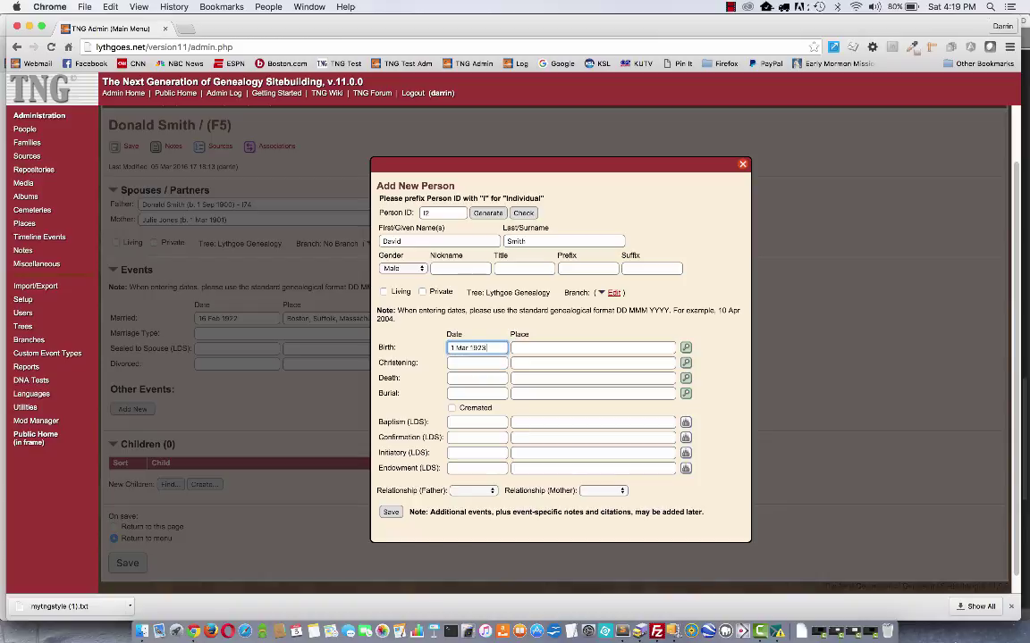
pyautogui.write('23')
pyautogui.click(528, 348)
pyautogui.click(532, 362)
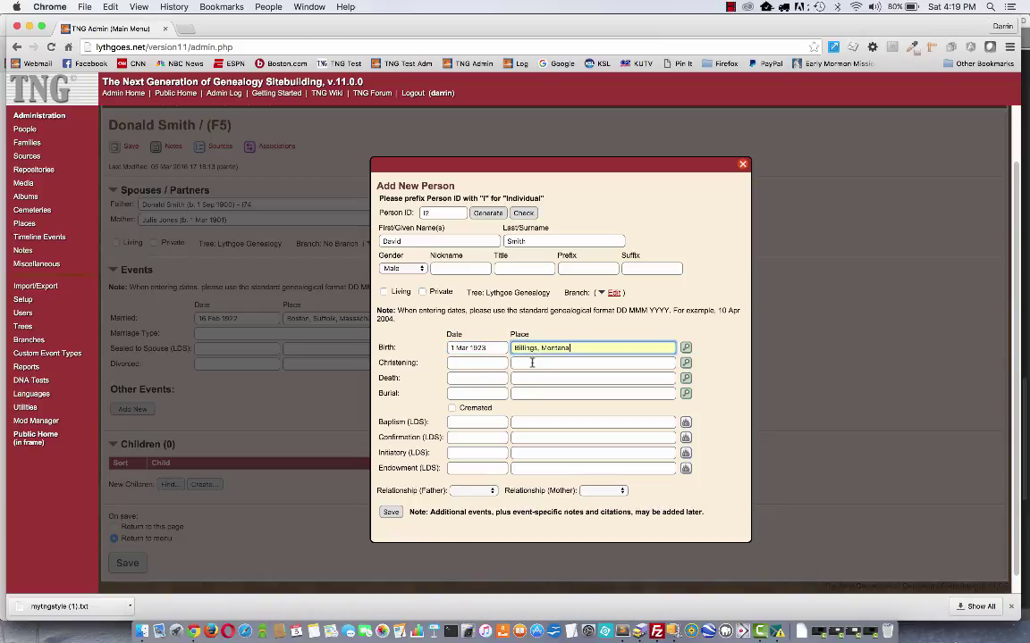
# Step: Save the first child's record and create a second child, entering the given name and setting the gender to Female
pyautogui.click(393, 516)
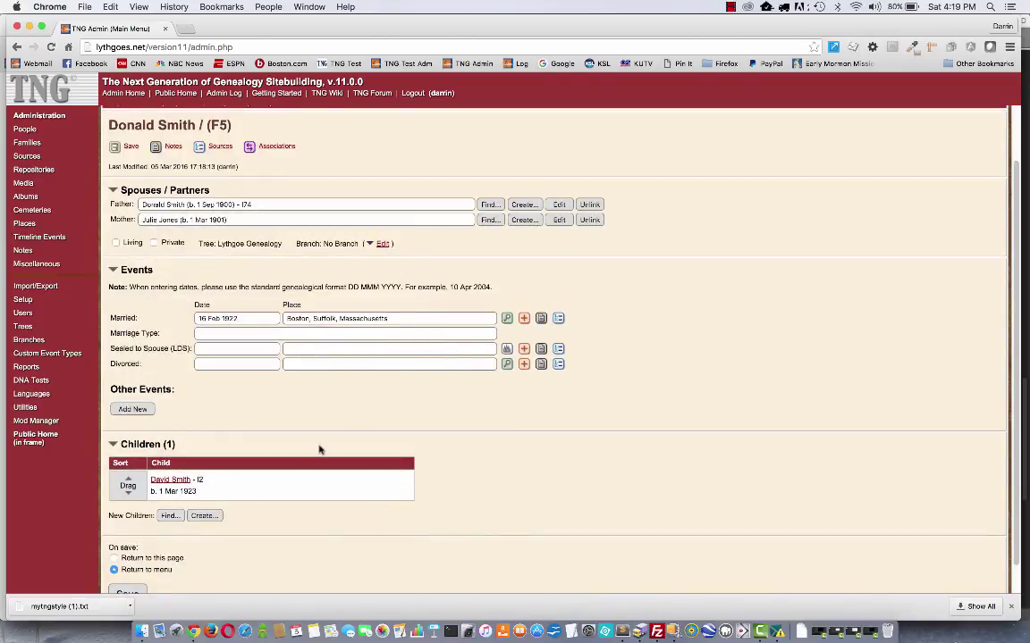
pyautogui.click(201, 517)
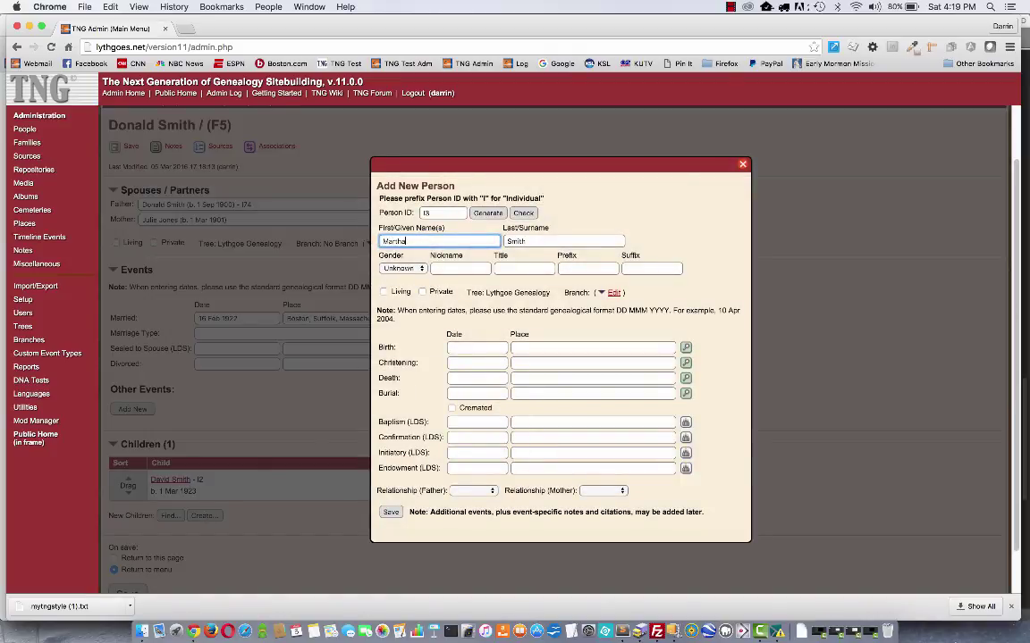
pyautogui.click(403, 268)
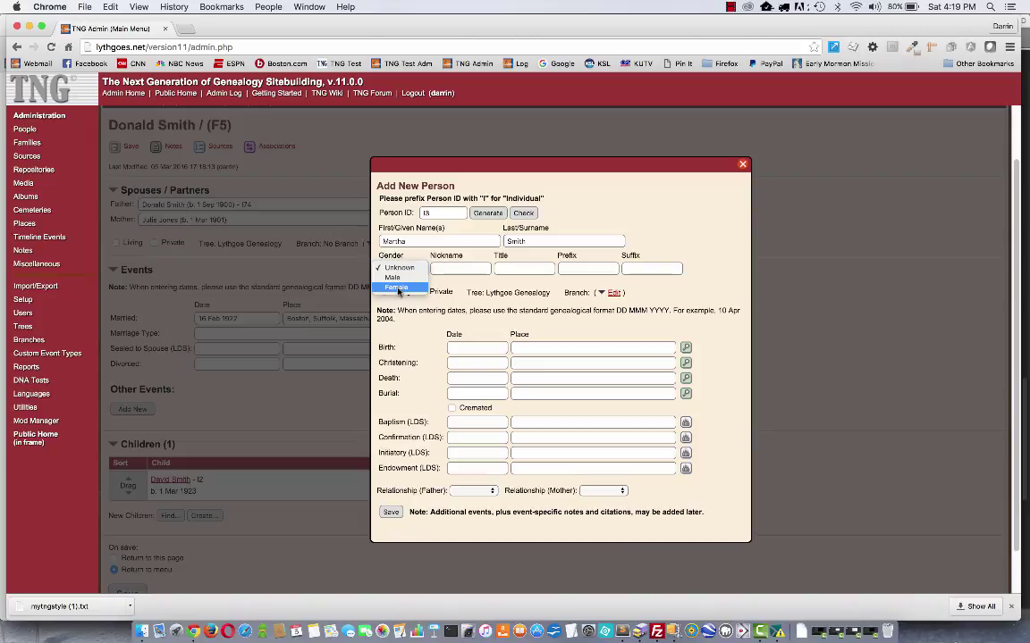
pyautogui.click(400, 288)
# Step: Enter the second child's date of birth, set the birthplace to Boston, Suffolk, Massachusetts, and save the record
pyautogui.click(478, 350)
pyautogui.write('1 Au')
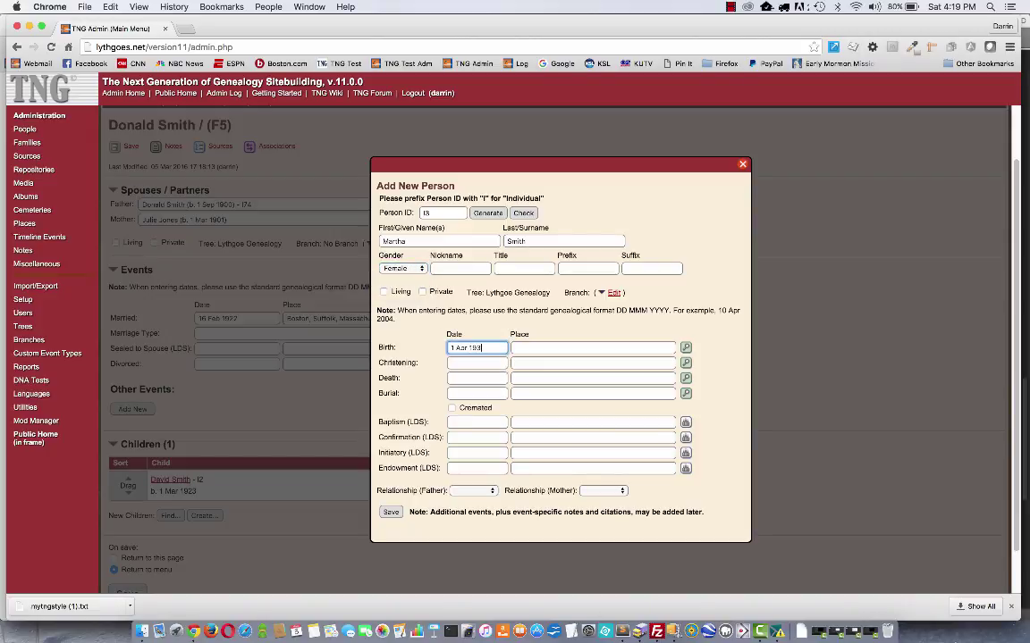
pyautogui.press('Tab')
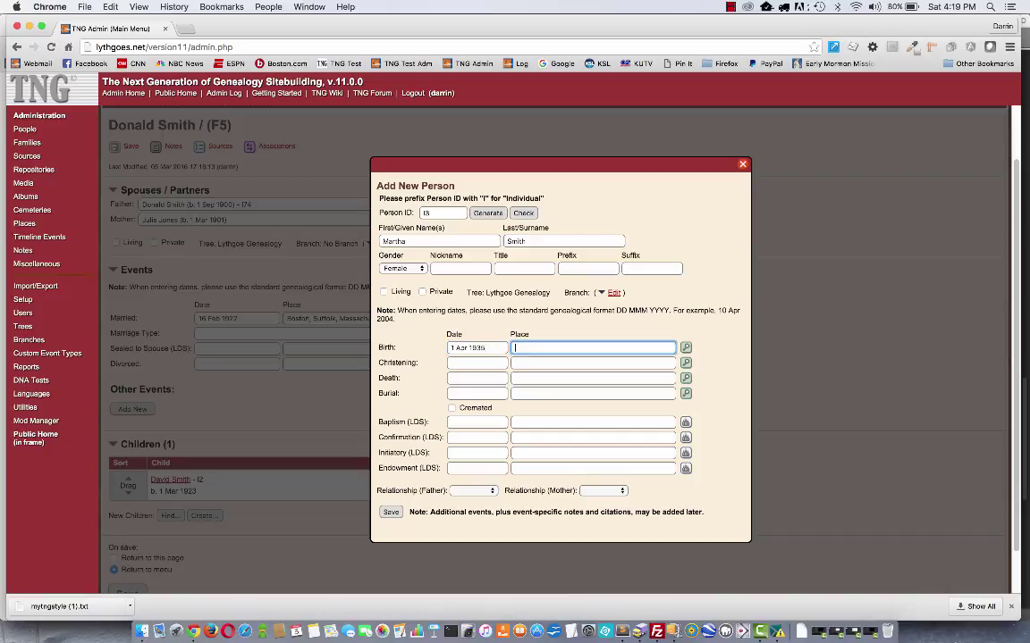
pyautogui.write('Bos')
pyautogui.press('Down')
pyautogui.press('Return')
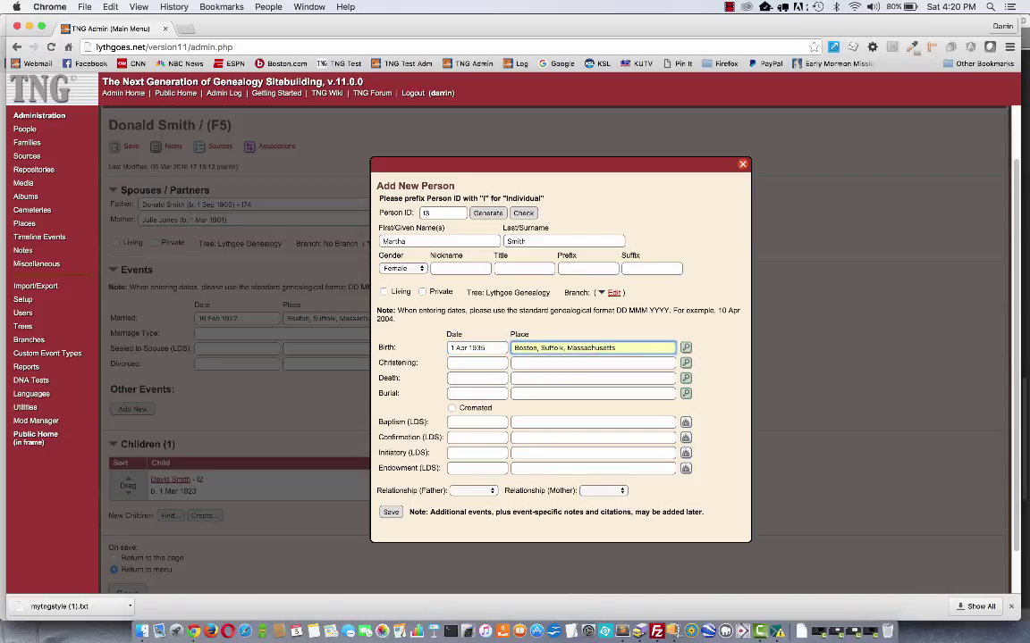
pyautogui.click(390, 513)
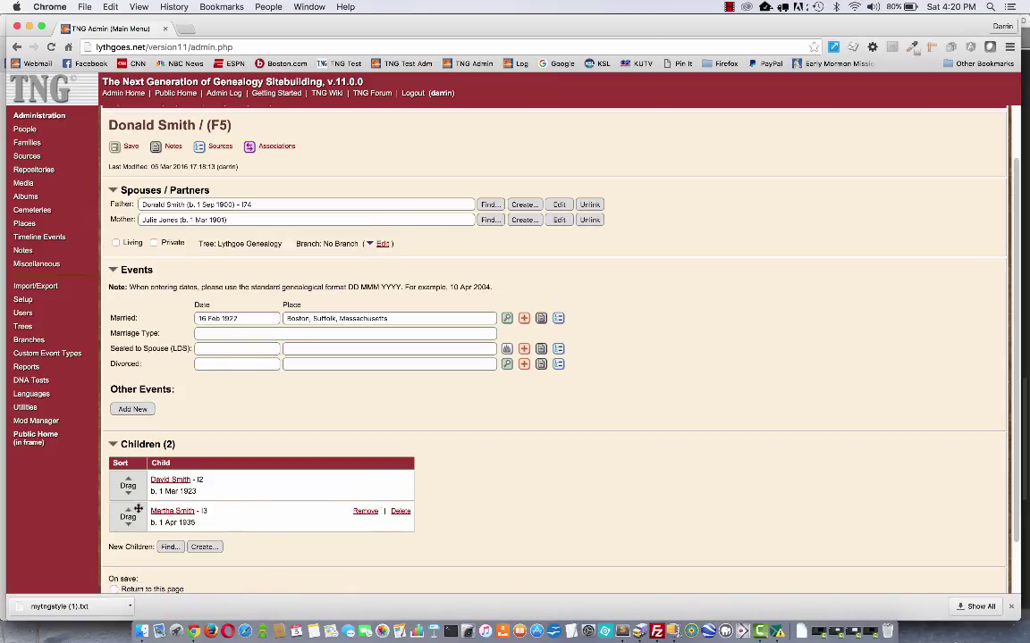
pyautogui.moveTo(137, 509)
pyautogui.mouseDown()
pyautogui.moveTo(125, 452)
pyautogui.moveTo(127, 515)
pyautogui.mouseUp()
pyautogui.scroll(2, 373, 391)
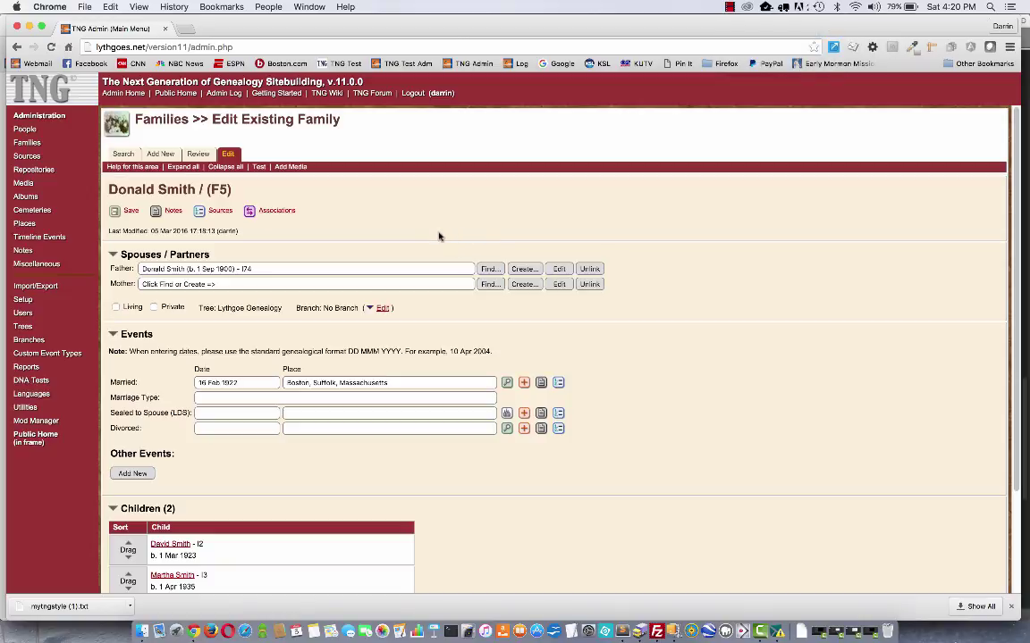
# Step: From the father's person record, start adding a new spouse family for him, saving the record first
pyautogui.click(25, 130)
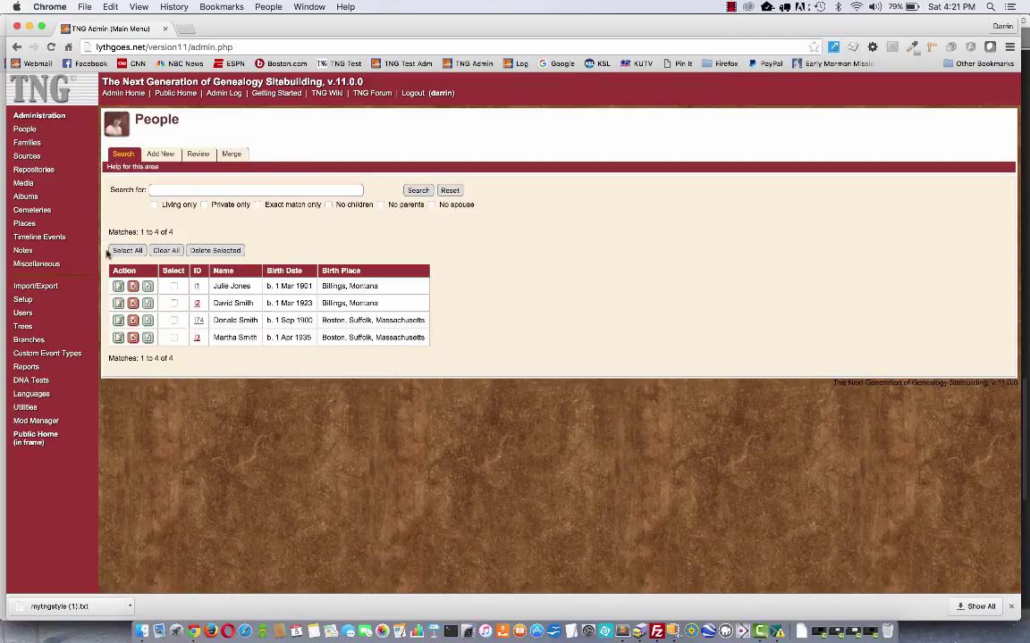
pyautogui.click(118, 320)
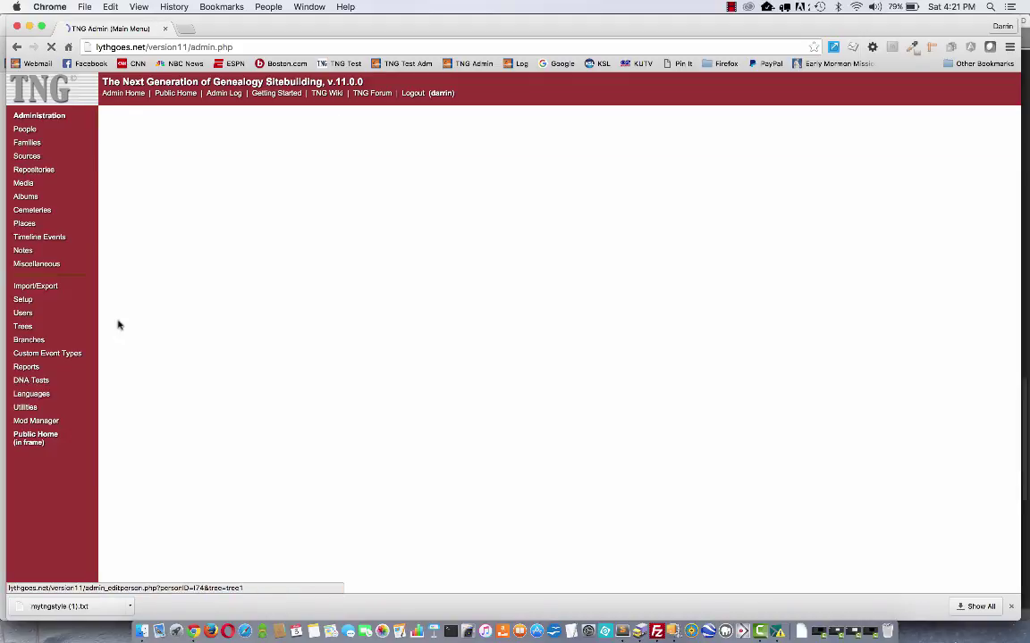
pyautogui.scroll(-5, 625, 395)
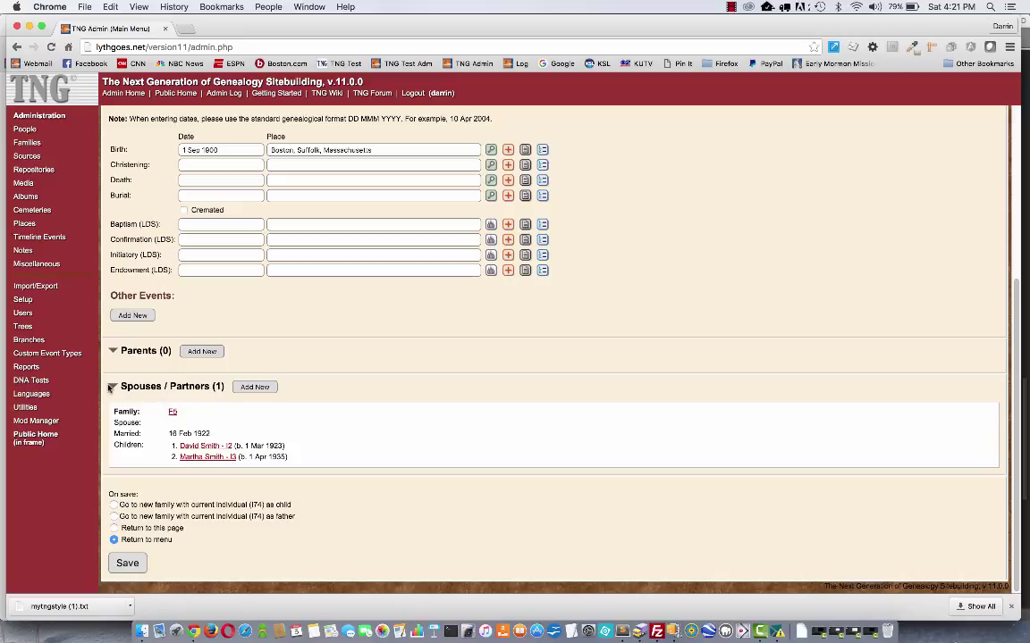
pyautogui.click(257, 388)
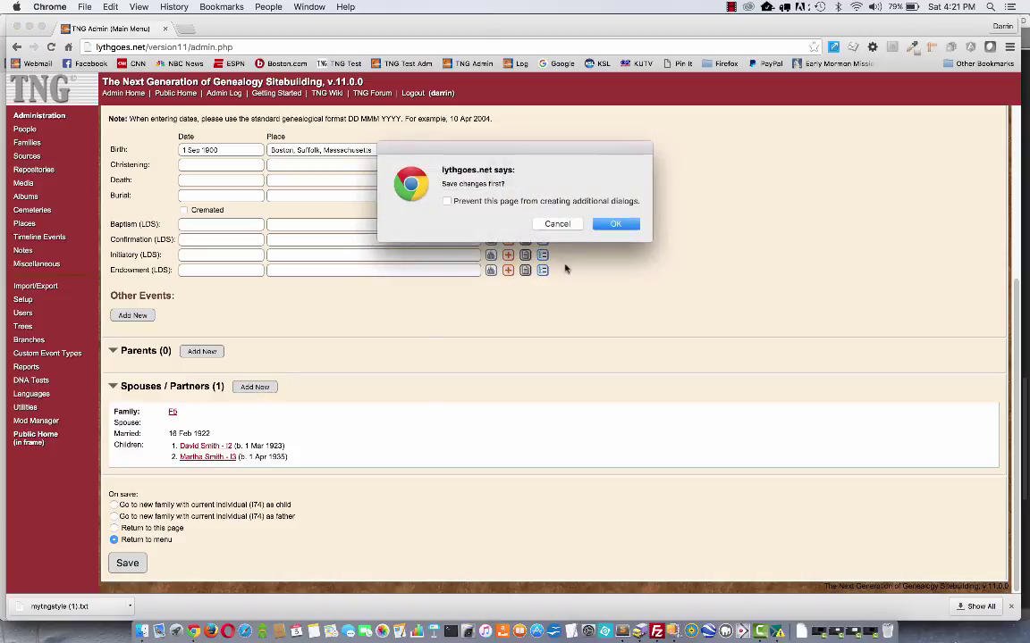
pyautogui.click(613, 224)
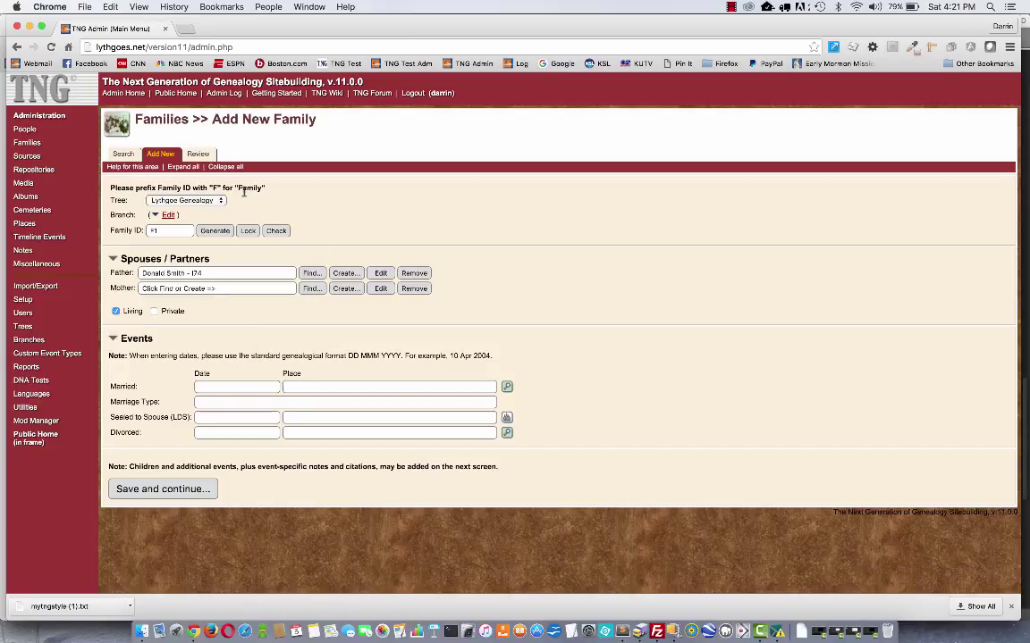
# Step: Reopen the father's person record and start adding a new parents' family for him, saving the record first
pyautogui.click(25, 129)
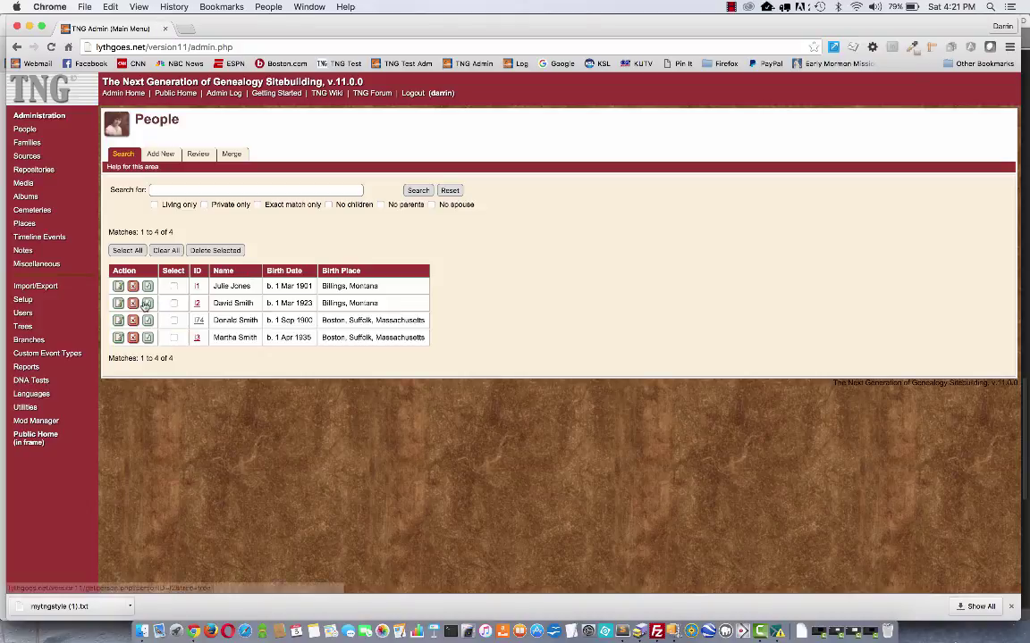
pyautogui.click(118, 321)
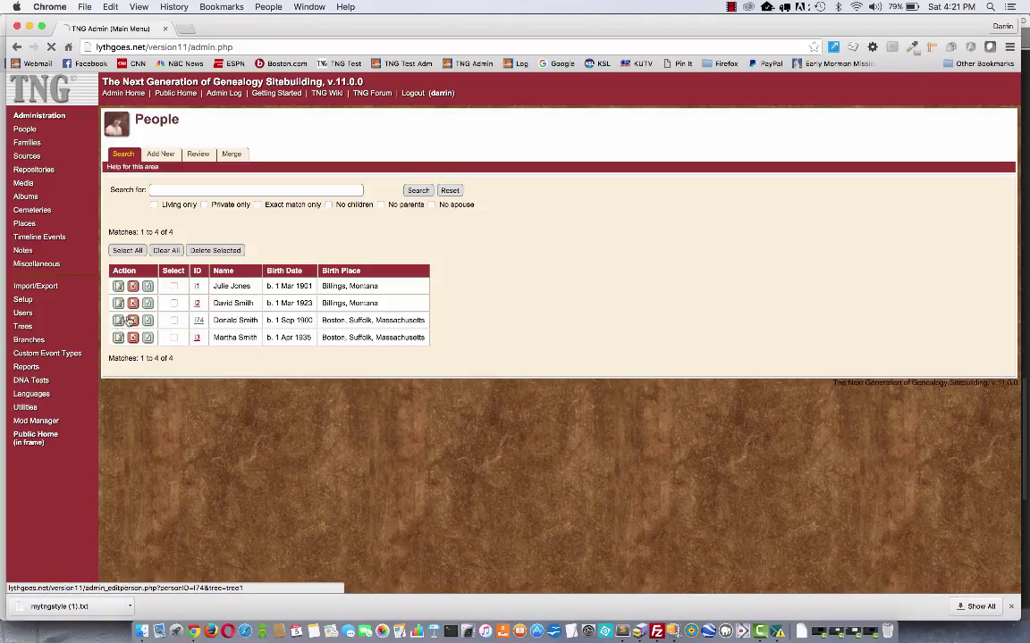
pyautogui.scroll(-1, 302, 301)
pyautogui.scroll(-5, 302, 301)
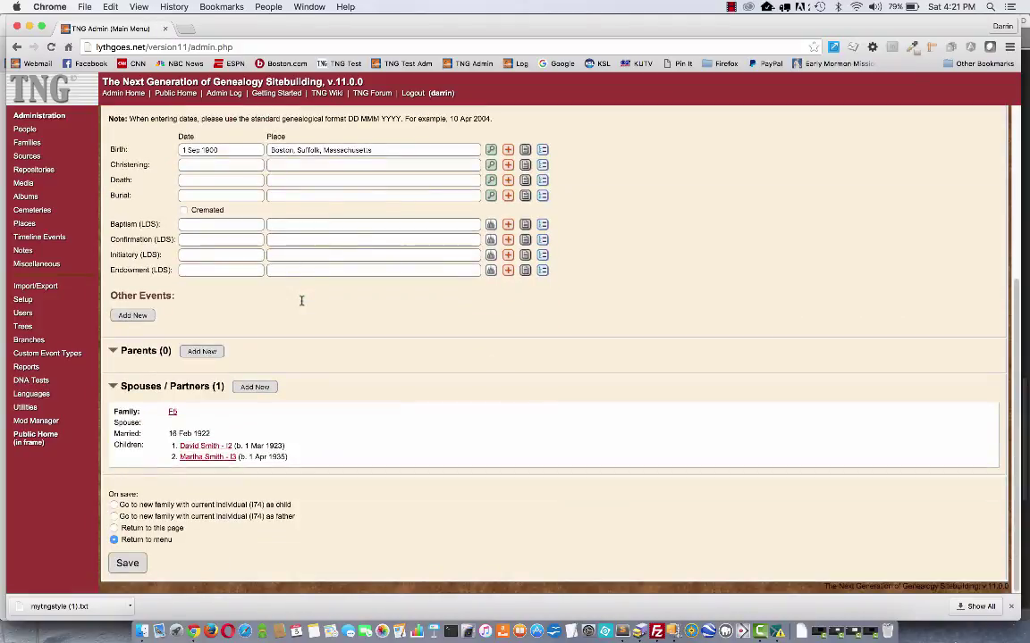
pyautogui.click(198, 353)
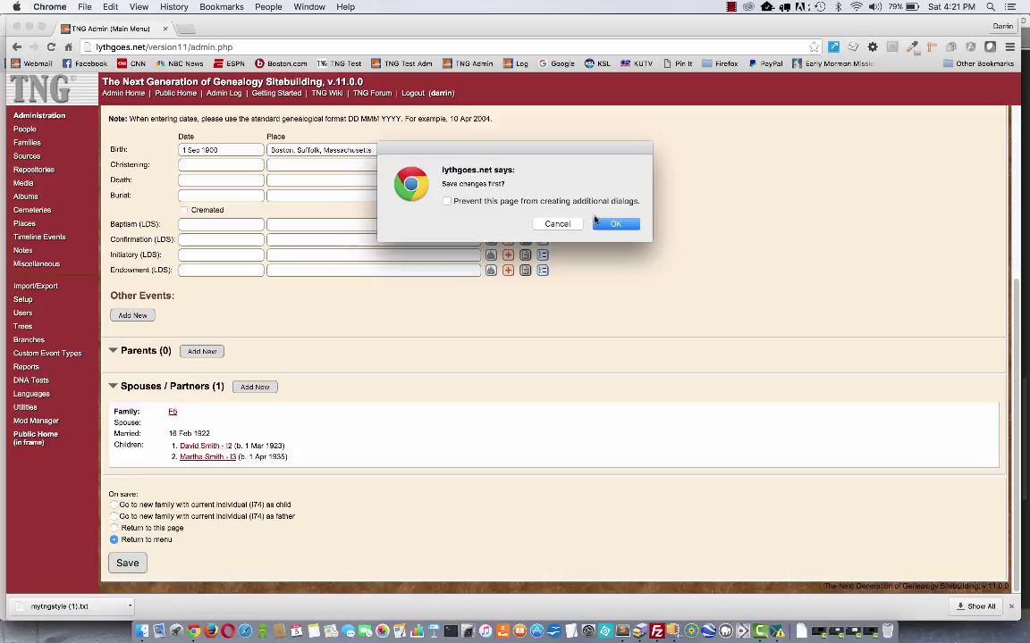
pyautogui.click(606, 224)
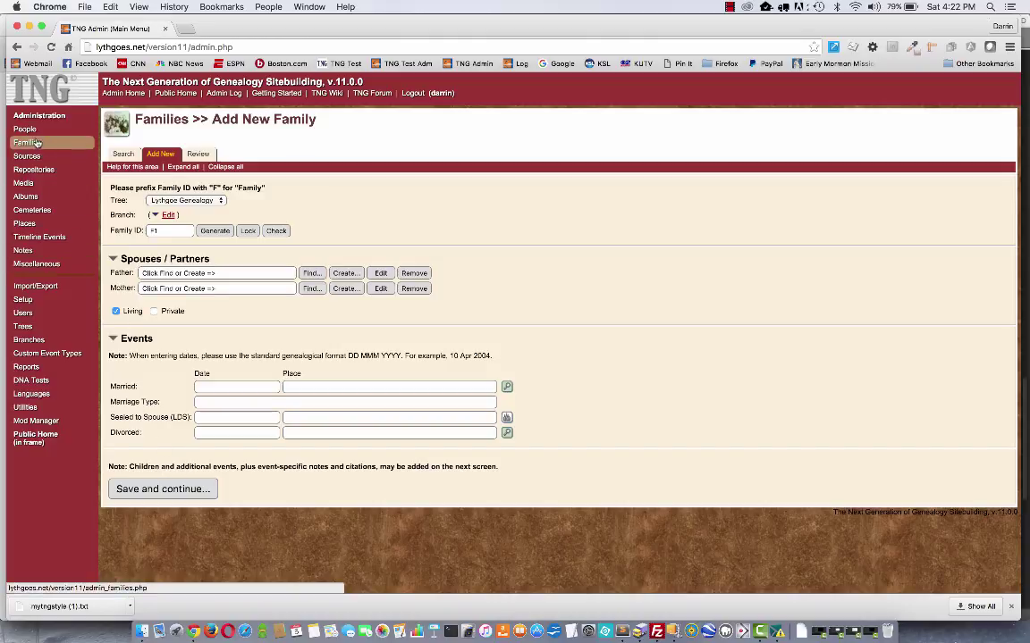
# Step: Open the existing family from the families list and examine its spouses, marriage event and children
pyautogui.click(120, 155)
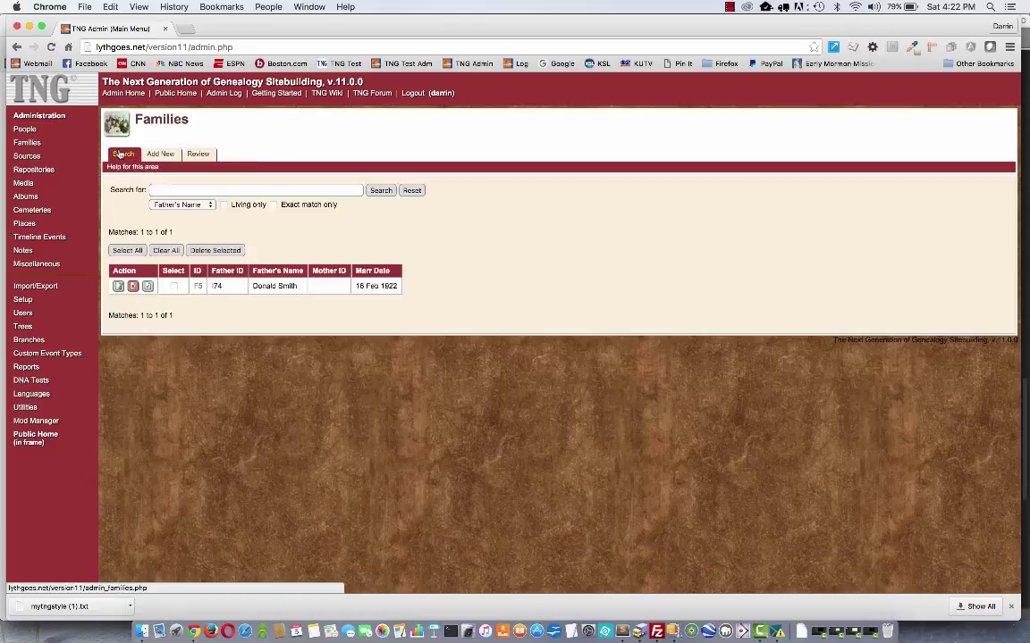
pyautogui.click(119, 287)
pyautogui.scroll(-2, 255, 302)
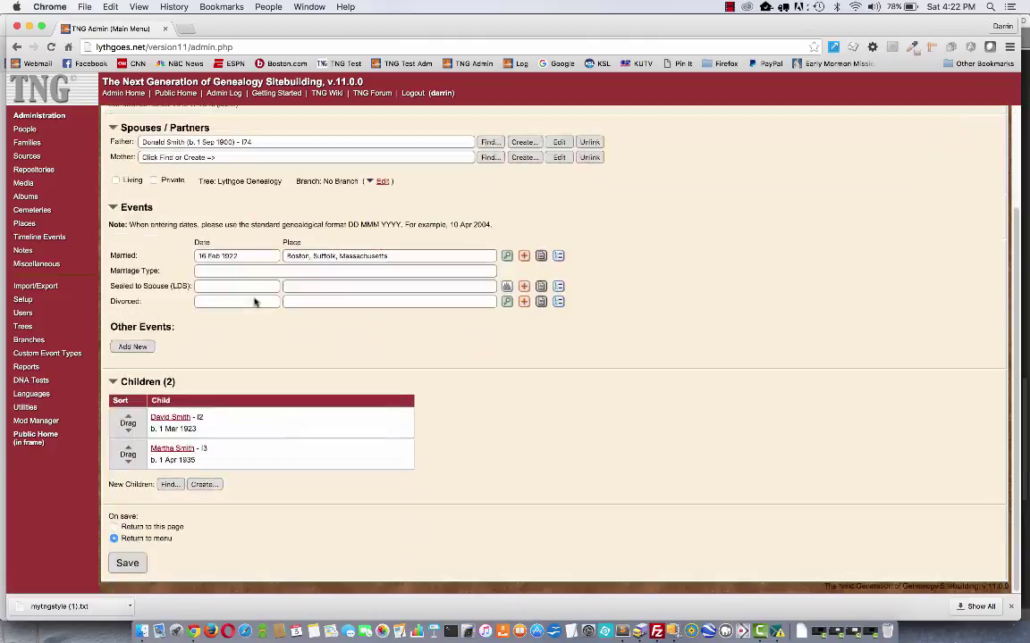
pyautogui.moveTo(191, 420)
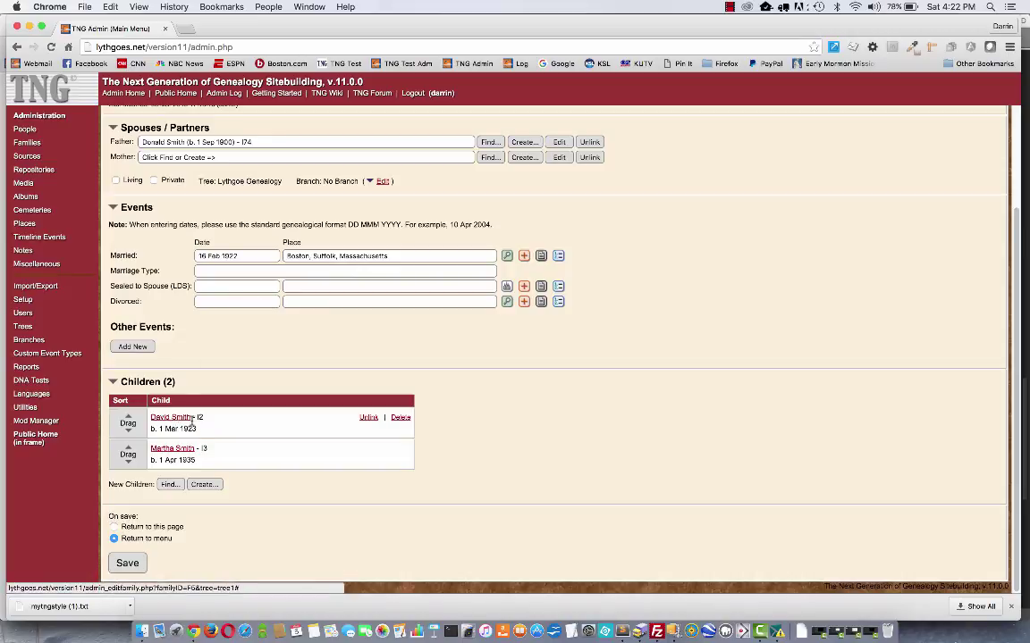
pyautogui.scroll(2, 235, 372)
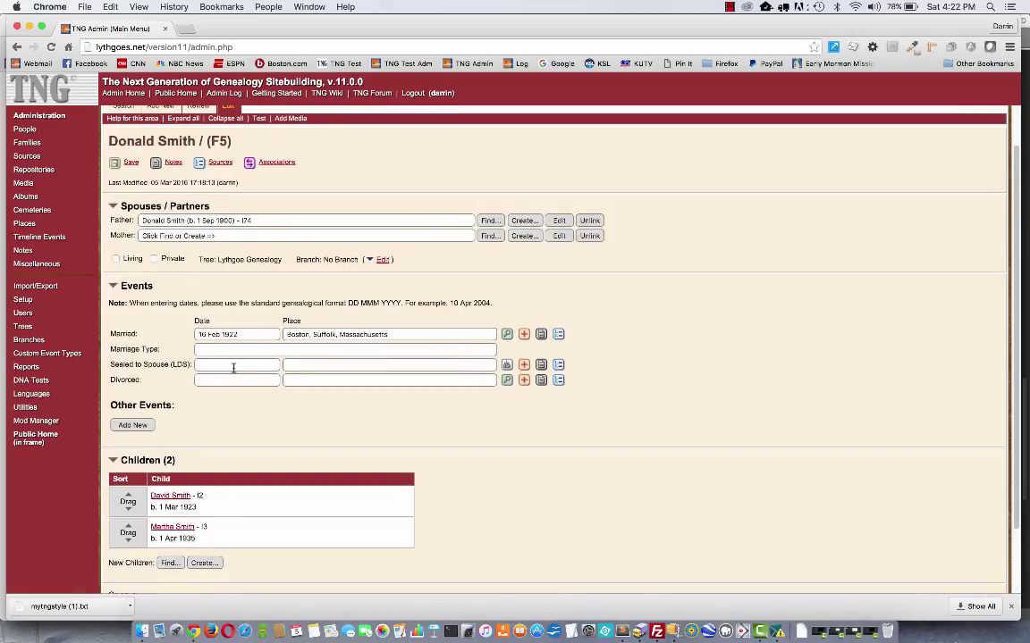
# Step: Add a new person in the People area, entering the given name and surname and setting the gender to Male
pyautogui.click(32, 133)
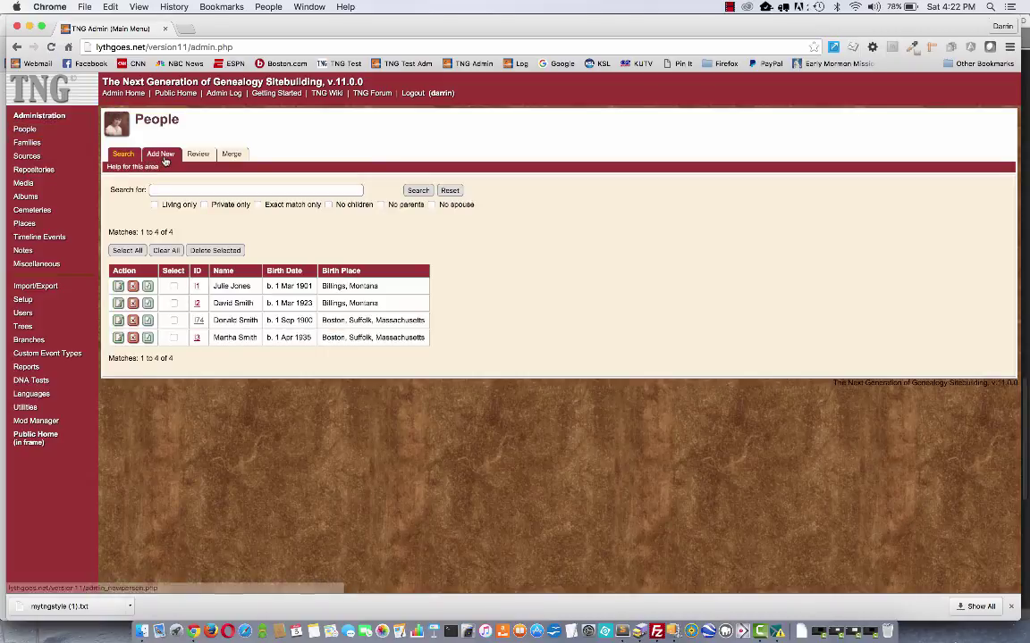
pyautogui.click(165, 161)
pyautogui.click(167, 284)
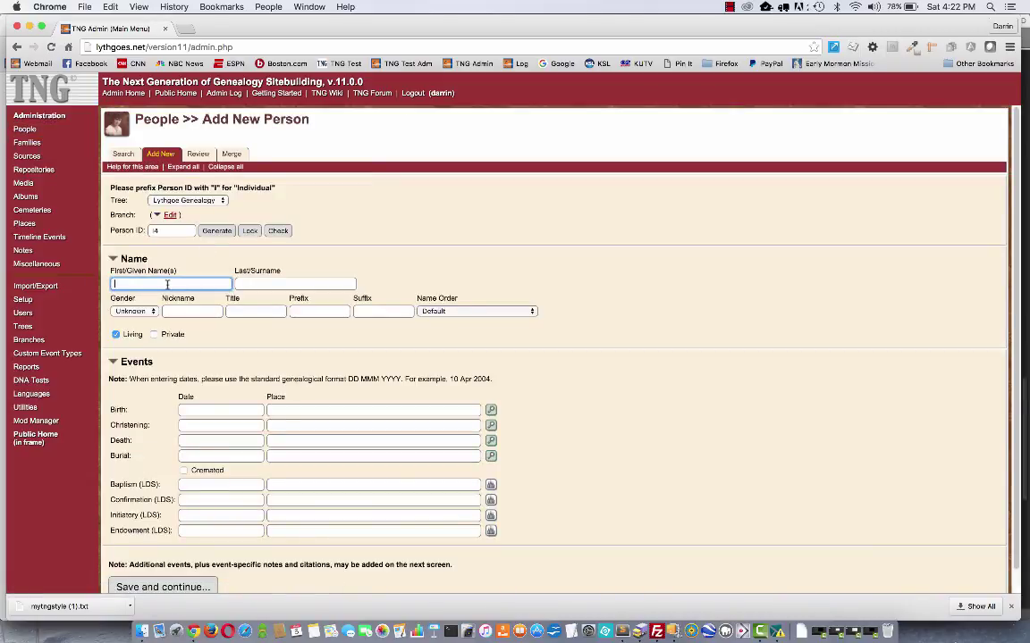
pyautogui.write('Richard')
pyautogui.press('Tab')
pyautogui.write('S')
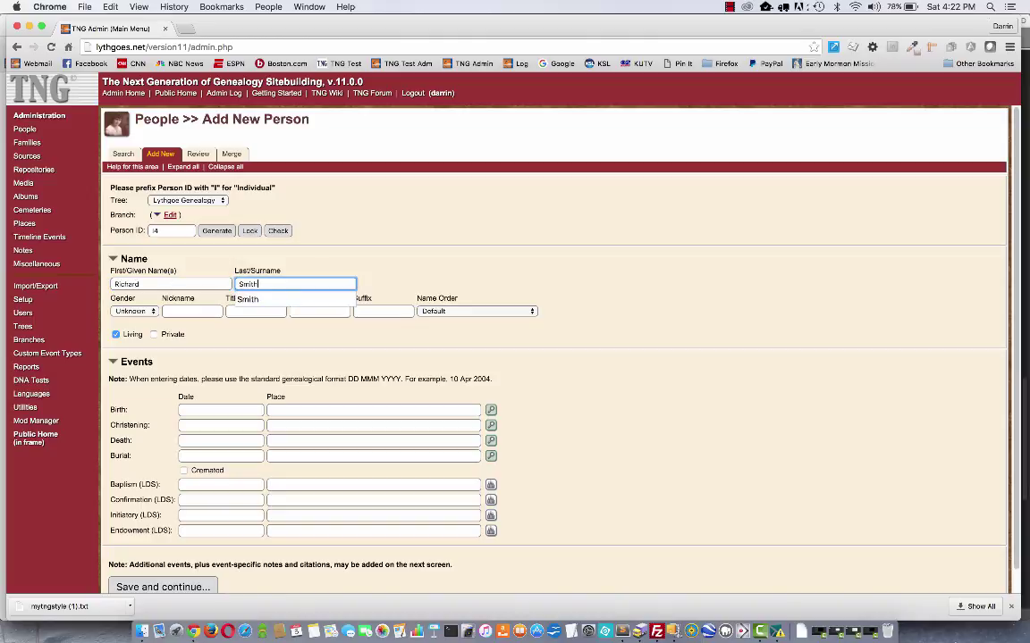
pyautogui.click(134, 311)
pyautogui.click(113, 323)
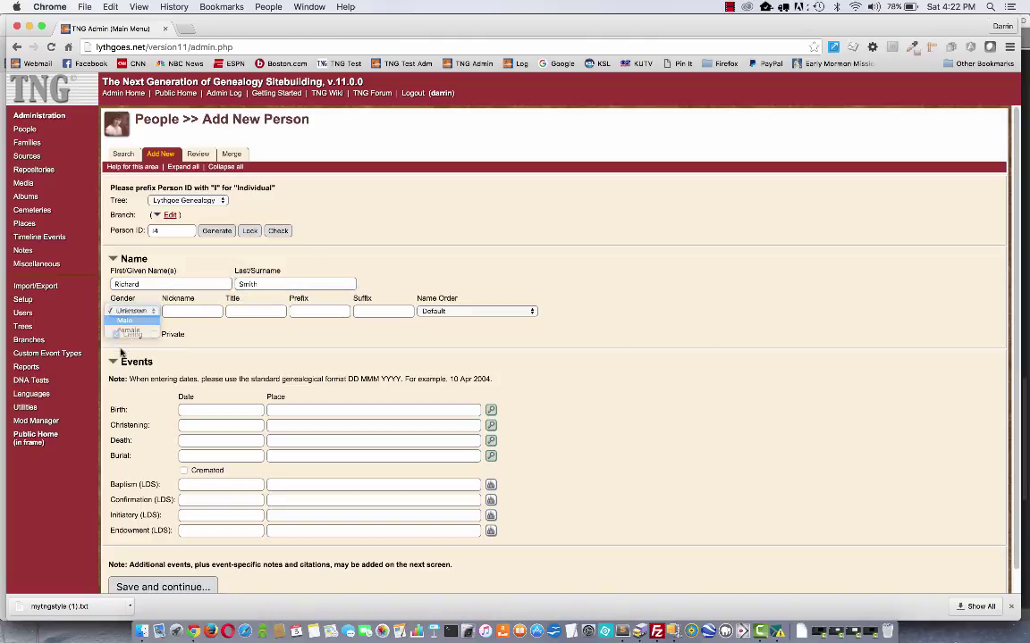
# Step: Unmark the new person as living, enter the date of birth, and save the person record
pyautogui.click(116, 335)
pyautogui.click(211, 410)
pyautogui.write('1 Mar 1901')
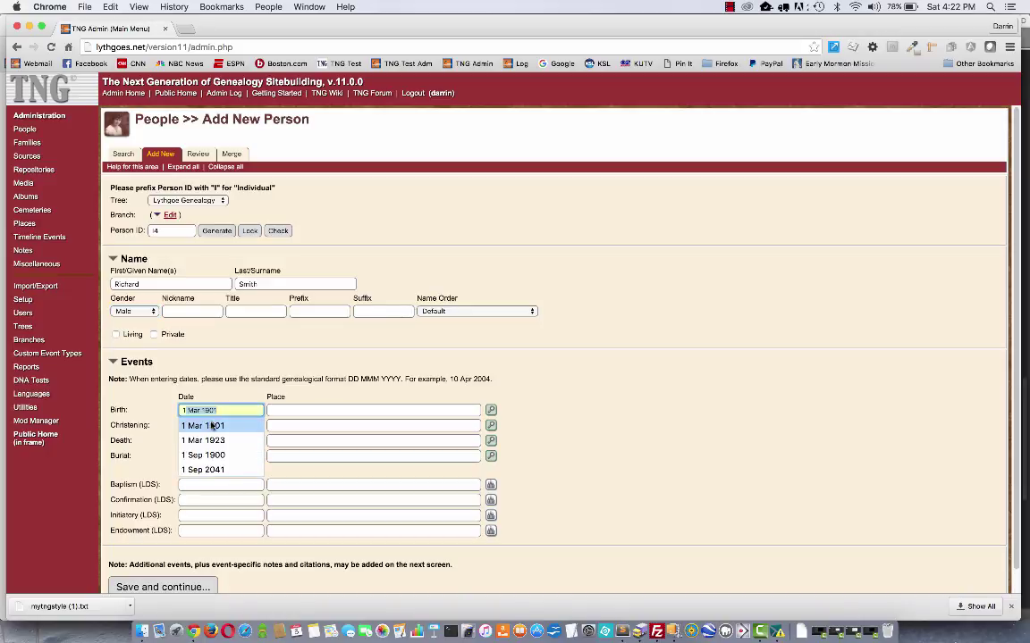
pyautogui.click(214, 424)
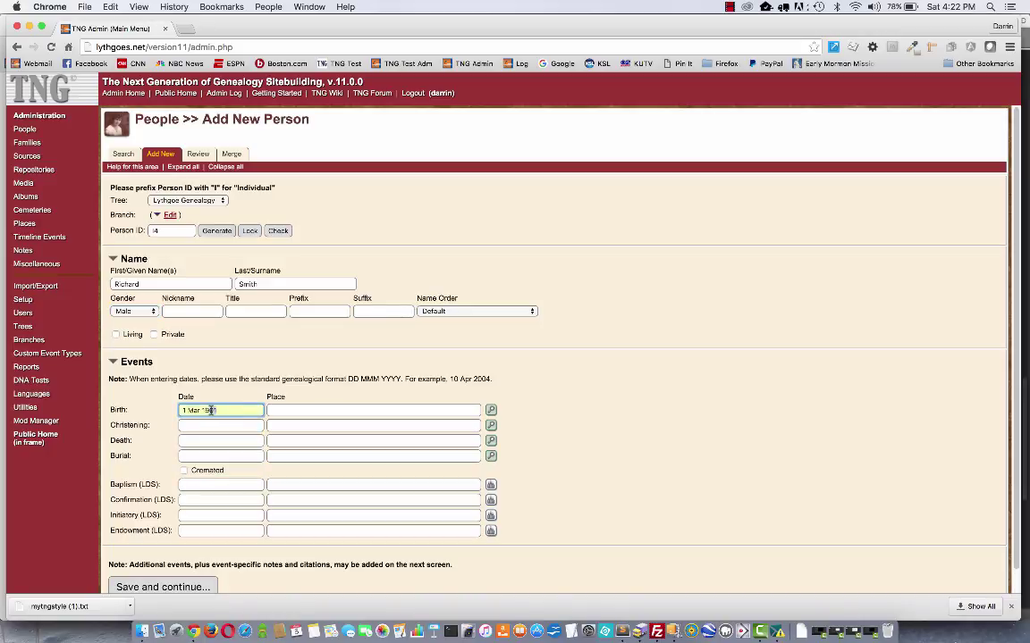
pyautogui.write('33')
pyautogui.click(165, 587)
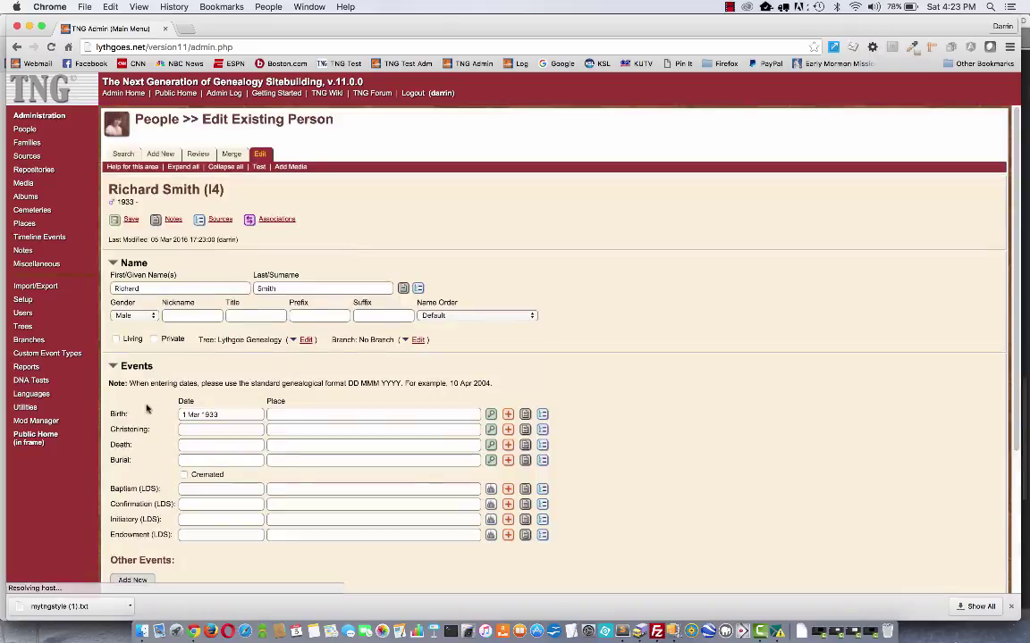
# Step: Start adding a new parents' family from the newly created person's record, saving the record first
pyautogui.scroll(-5, 159, 358)
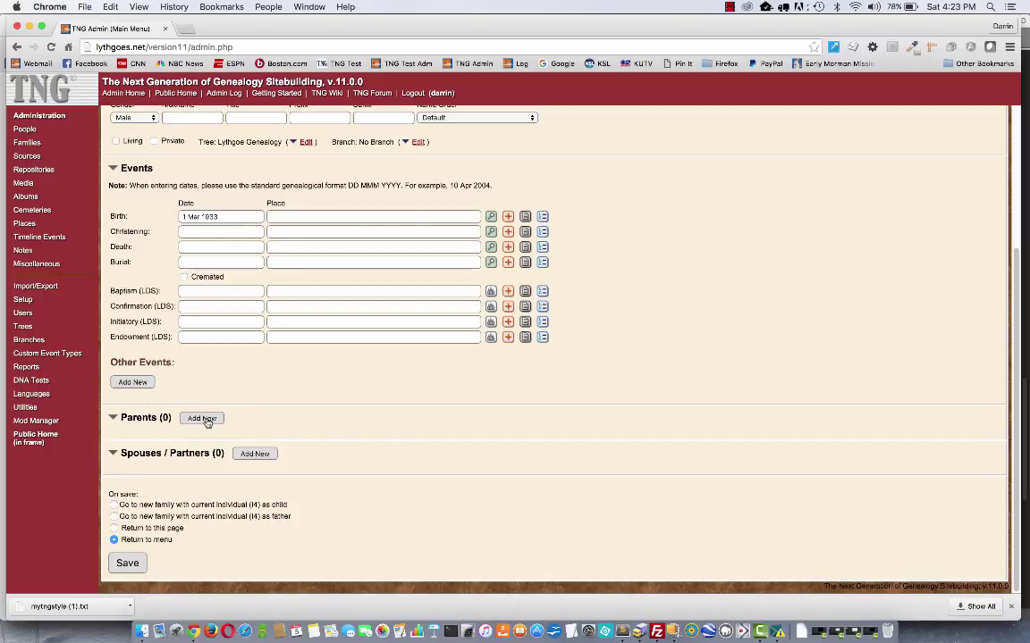
pyautogui.click(203, 418)
pyautogui.click(615, 224)
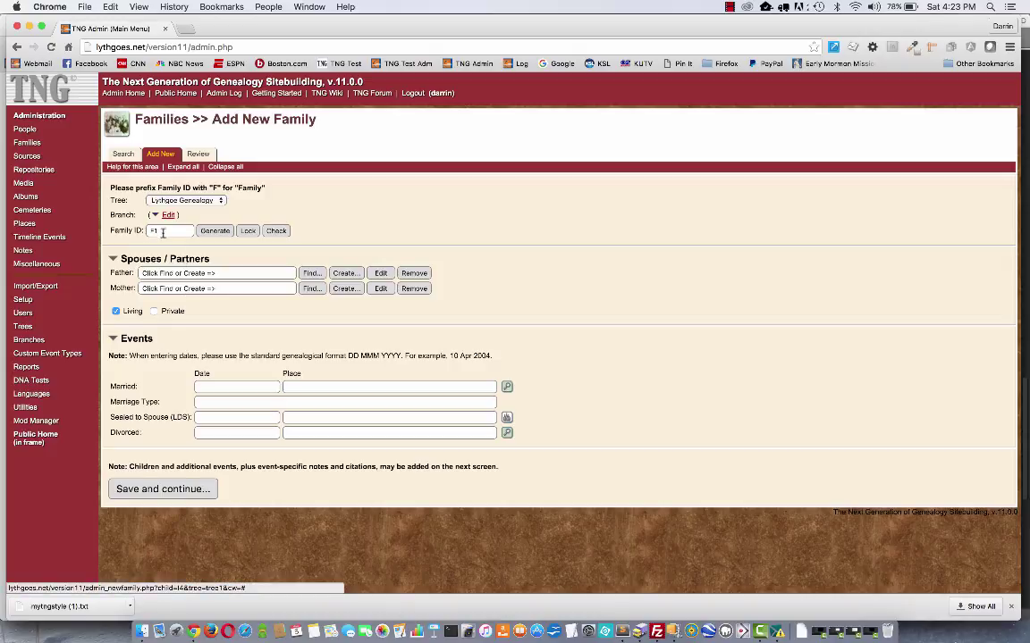
# Step: Open the existing family and add the newly created person as a child through a surname search
pyautogui.click(27, 142)
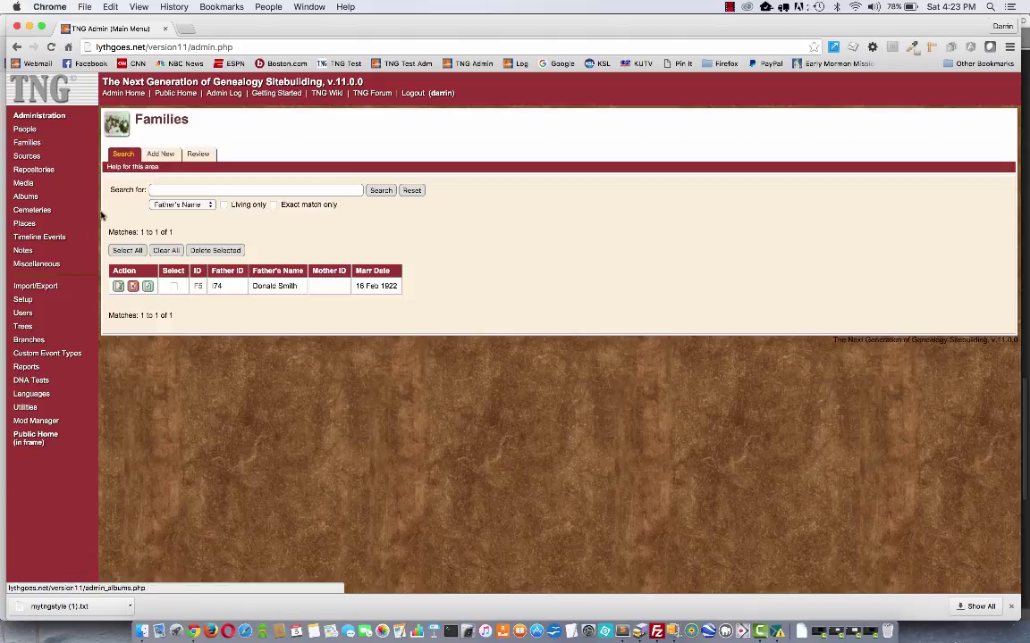
pyautogui.click(118, 286)
pyautogui.scroll(-3, 124, 286)
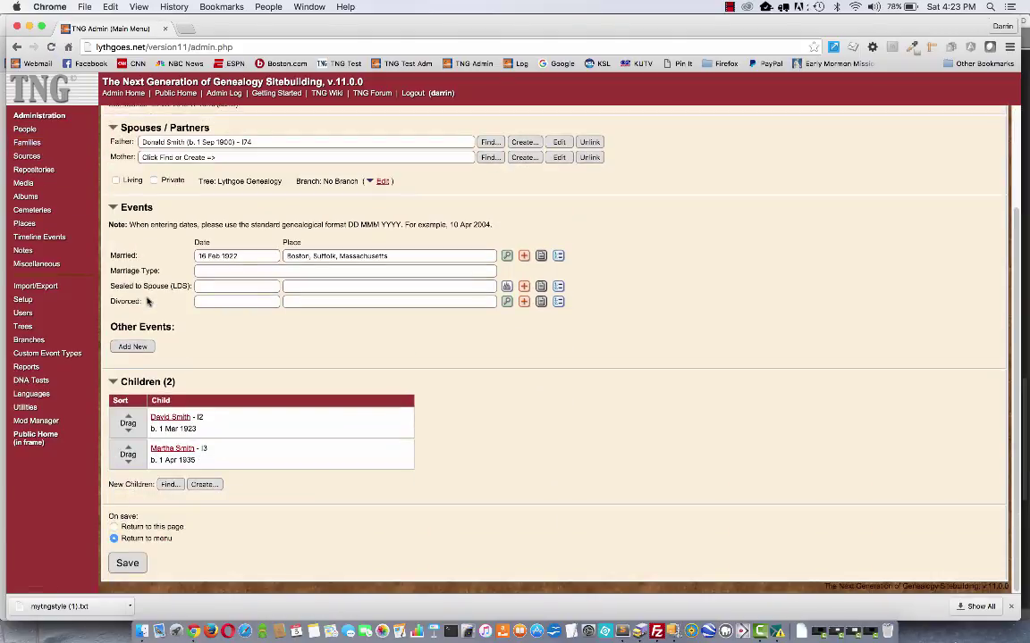
pyautogui.click(168, 484)
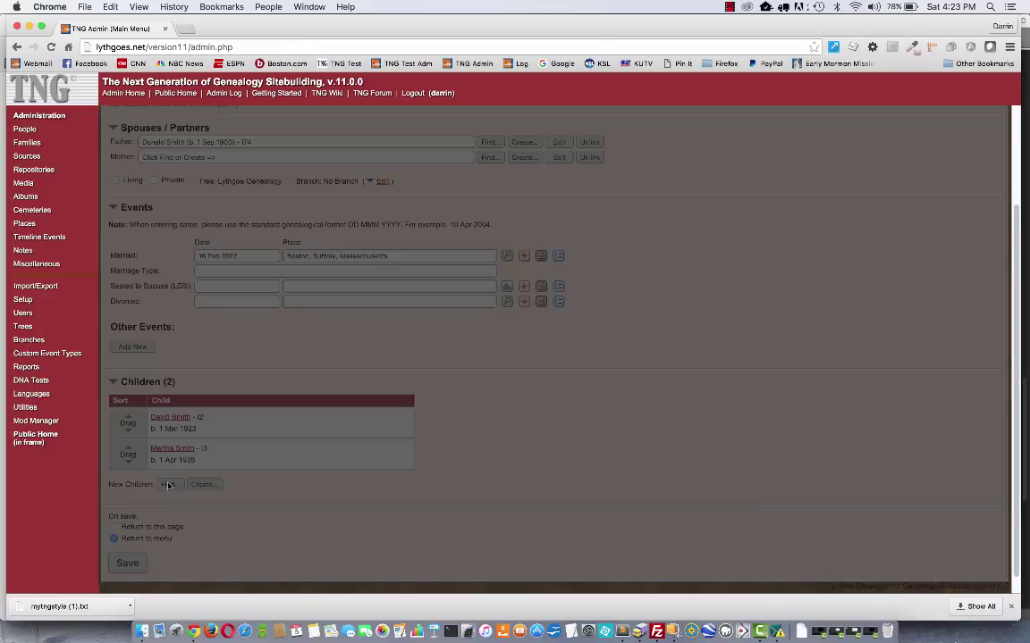
pyautogui.write('smith')
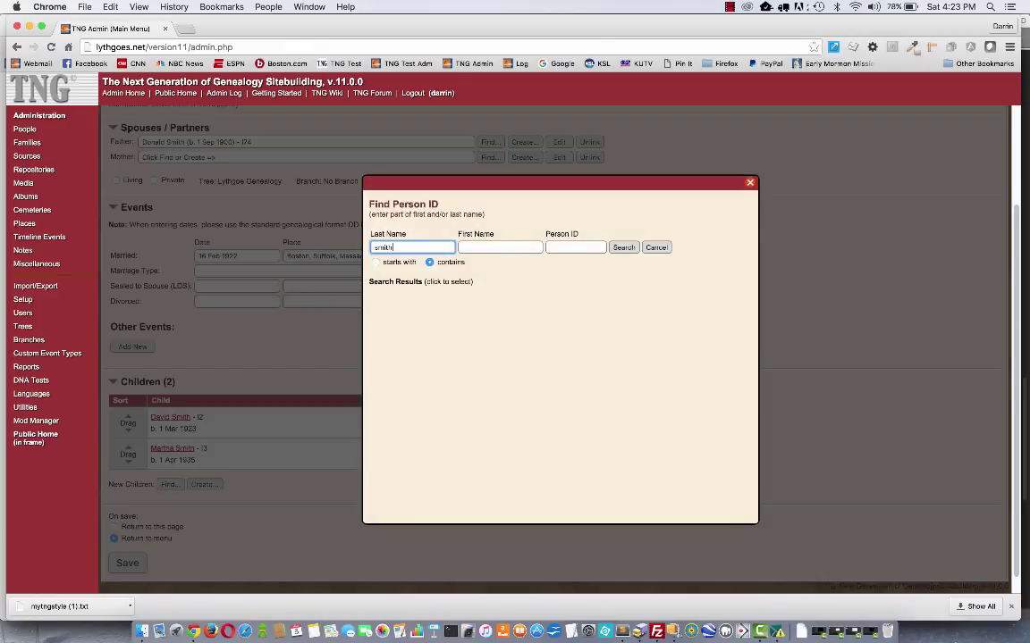
pyautogui.press('Return')
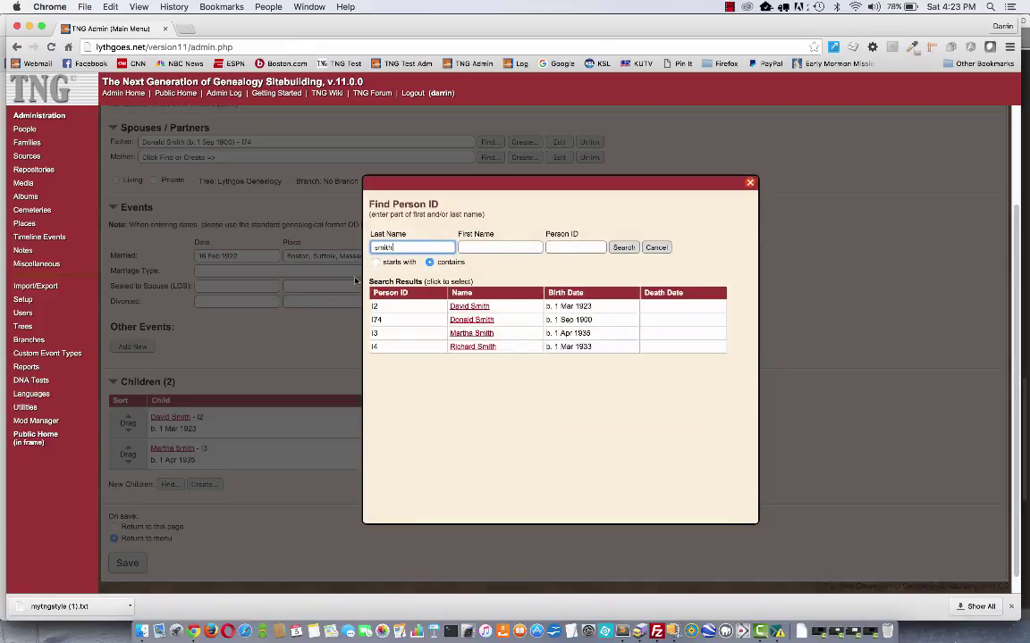
pyautogui.click(471, 347)
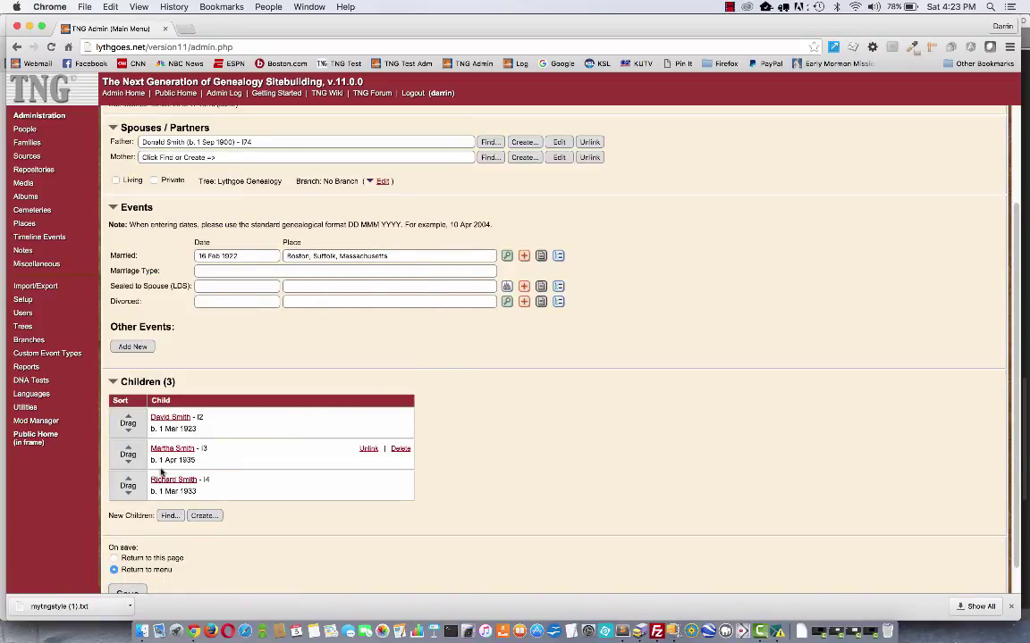
# Step: Move the newly added child to second place in the family's children list and save the family
pyautogui.moveTo(128, 483); pyautogui.dragTo(134, 452)
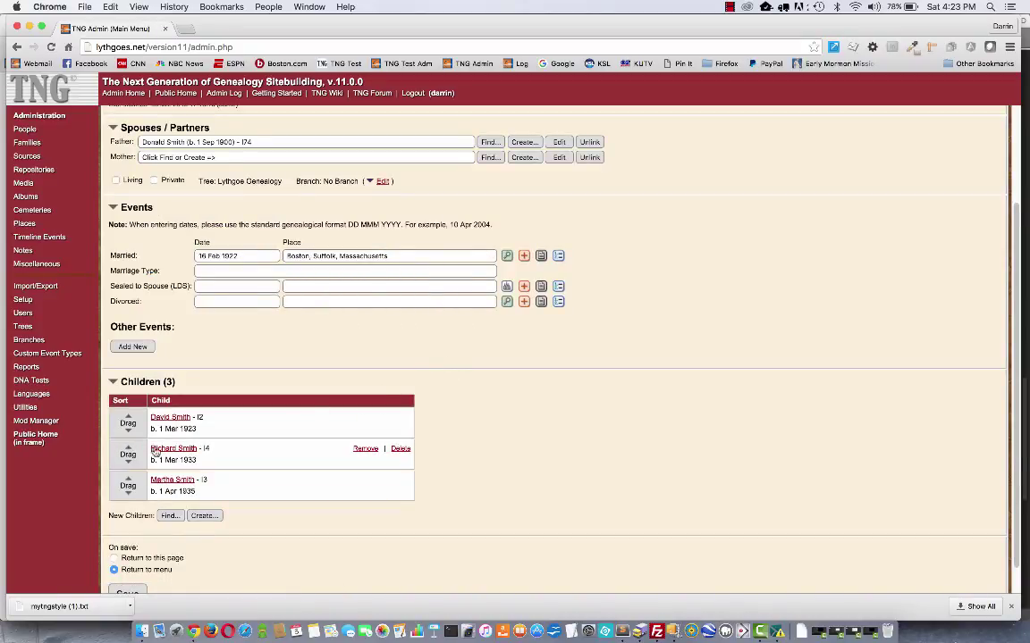
pyautogui.scroll(-1, 319, 447)
pyautogui.click(127, 567)
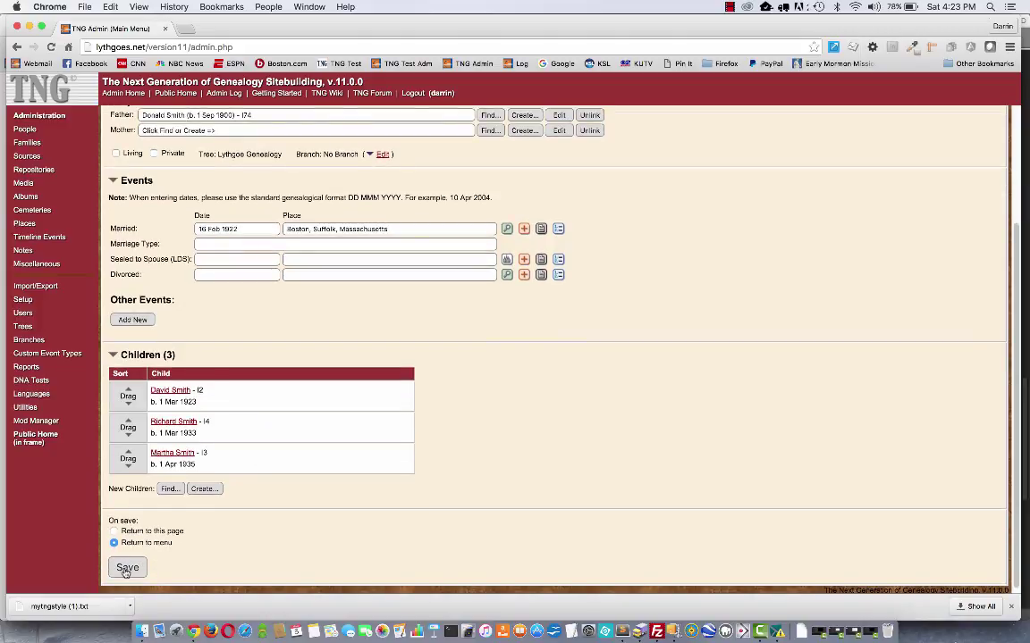